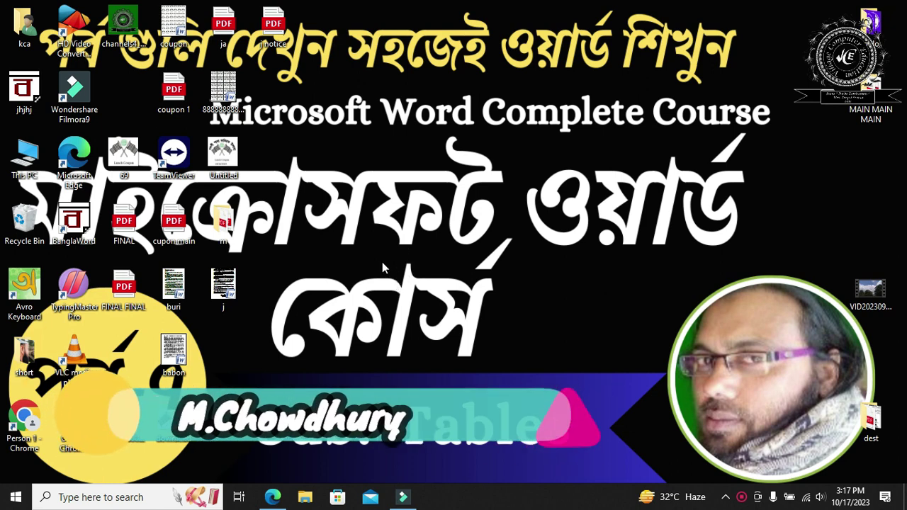
Step: Launch Microsoft Office Word 2007 from the Windows search panel's Recent list
{"action": "left_click", "coordinate": [66, 500]}
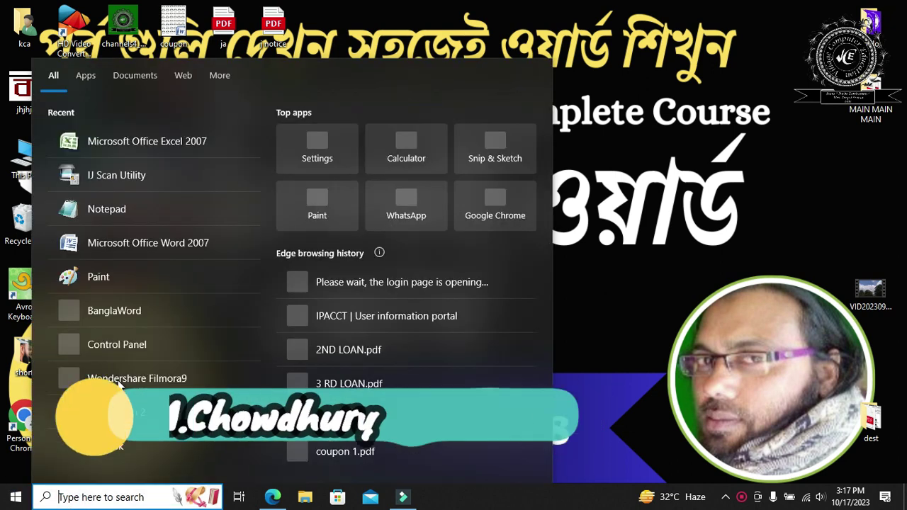
{"action": "left_click", "coordinate": [169, 249]}
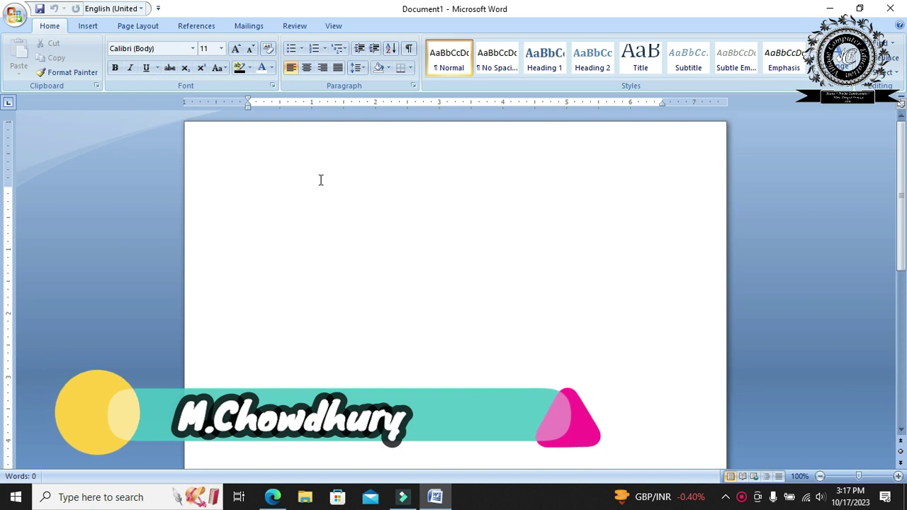
{"action": "left_click", "coordinate": [93, 26]}
{"action": "left_click", "coordinate": [114, 74]}
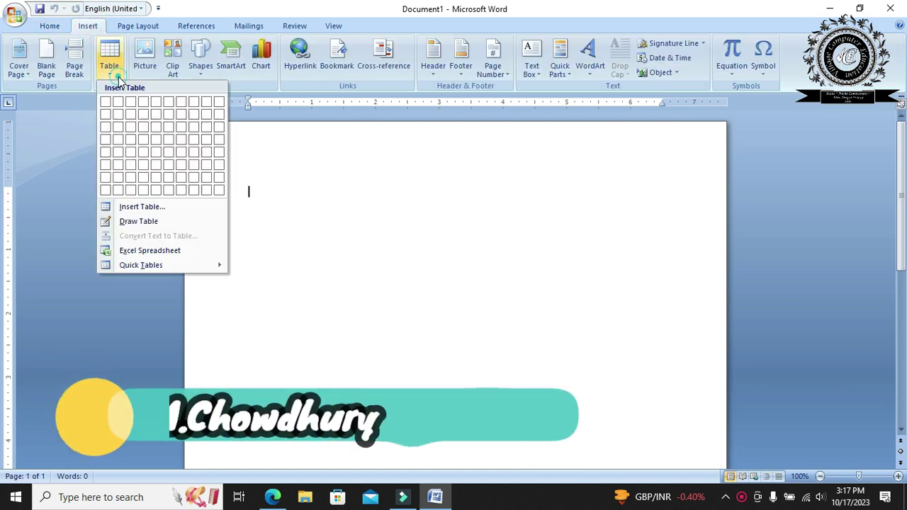
{"action": "left_click", "coordinate": [429, 275]}
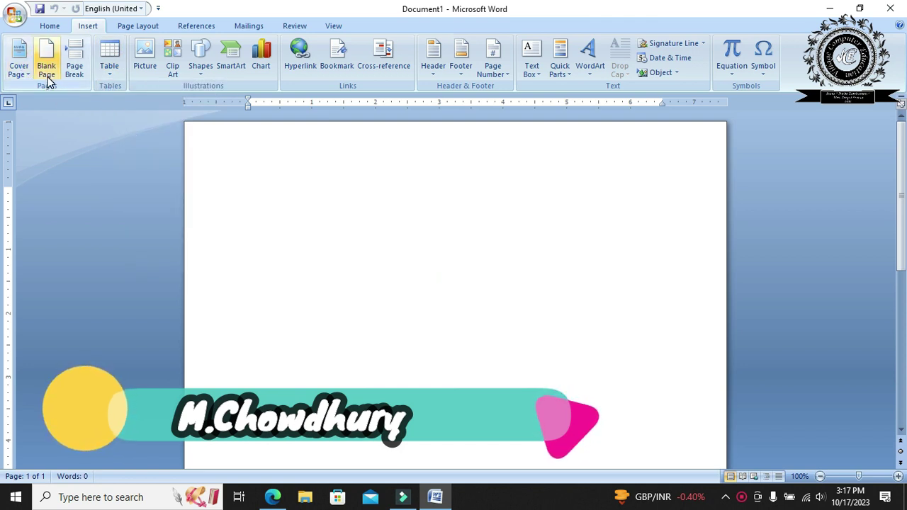
{"action": "left_click", "coordinate": [114, 74]}
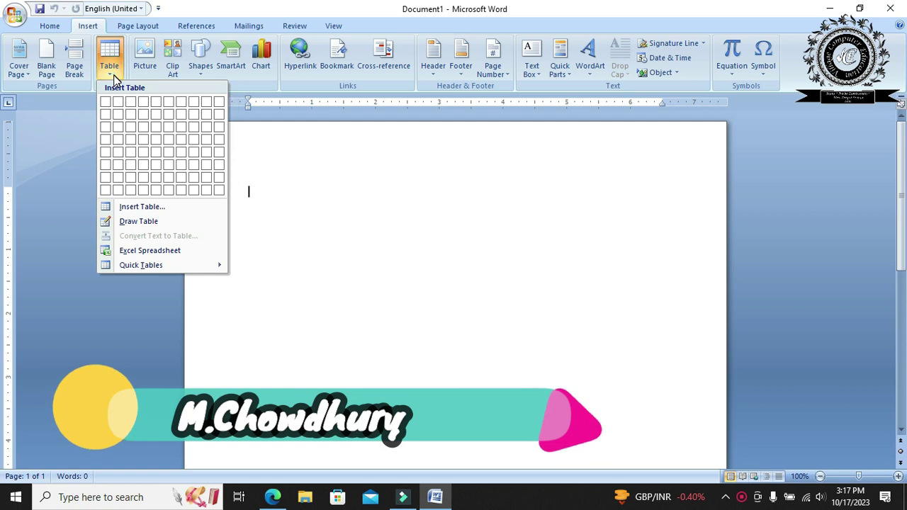
{"action": "left_click", "coordinate": [385, 332]}
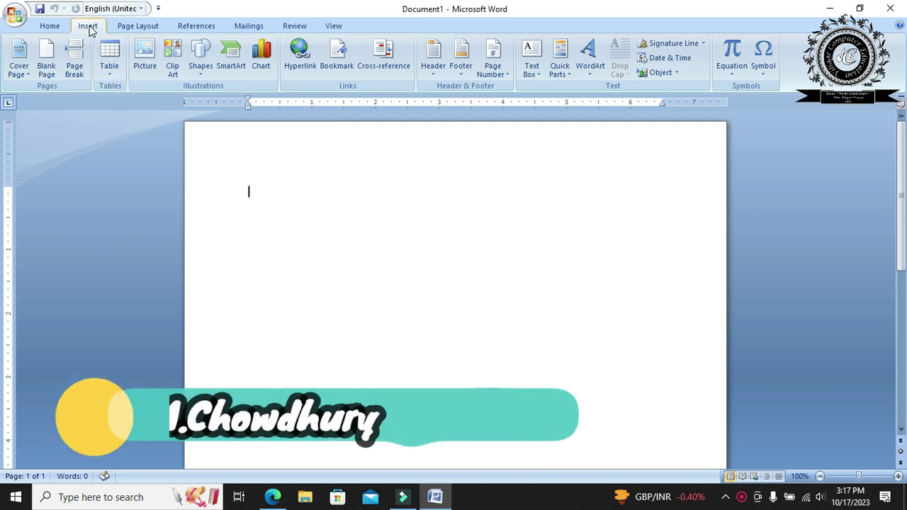
{"action": "left_click", "coordinate": [110, 68]}
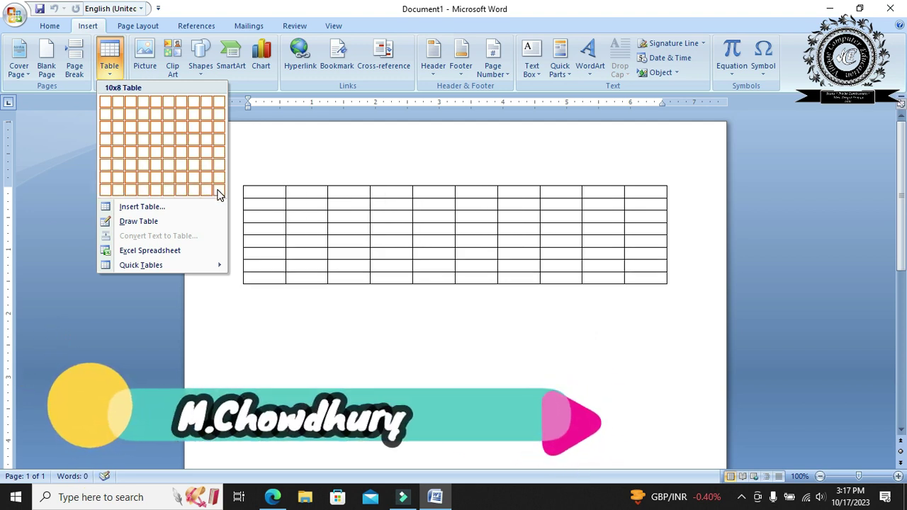
{"action": "left_click", "coordinate": [218, 191]}
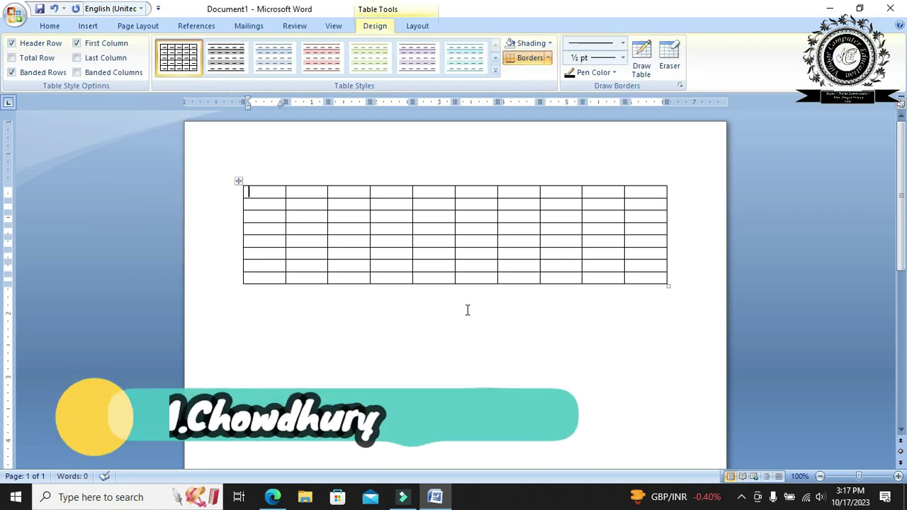
{"action": "left_click", "coordinate": [53, 8]}
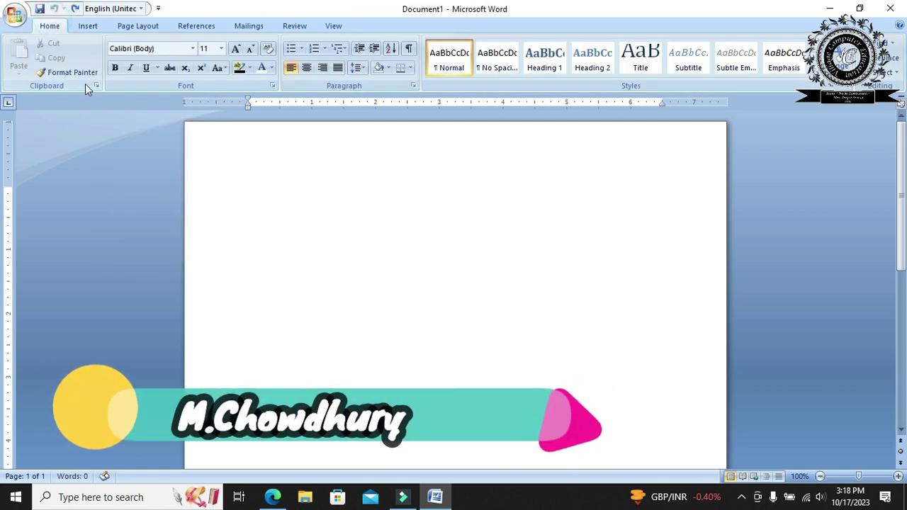
{"action": "left_click", "coordinate": [87, 31]}
{"action": "left_click", "coordinate": [110, 71]}
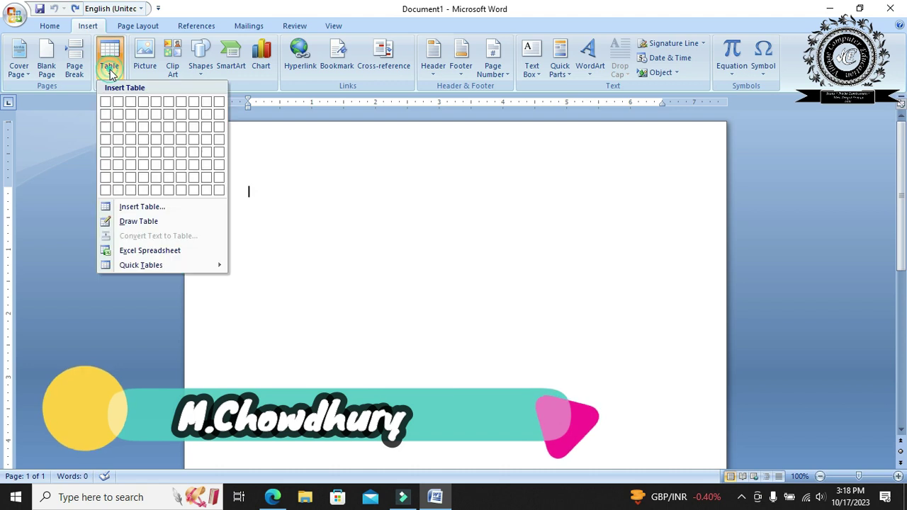
{"action": "left_click", "coordinate": [140, 221]}
{"action": "left_click_drag", "start_coordinate": [246, 187], "coordinate": [281, 220]}
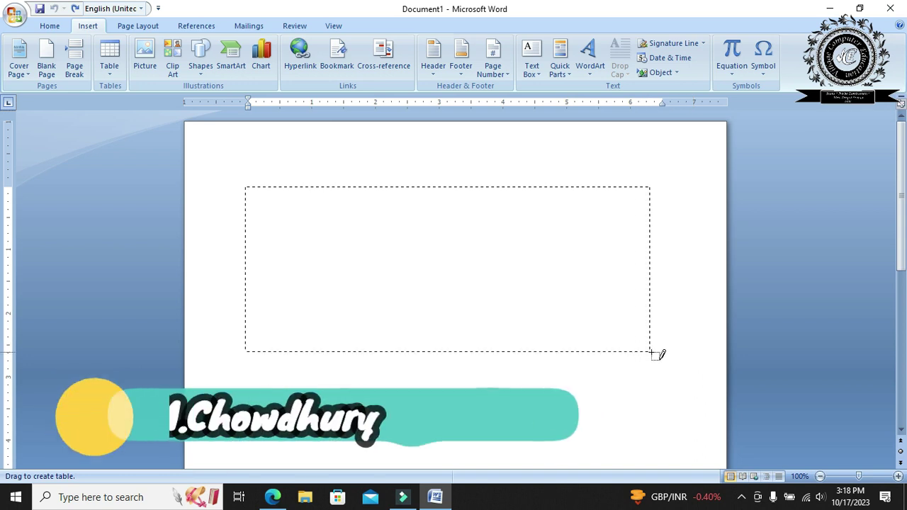
{"action": "left_click_drag", "start_coordinate": [694, 344], "coordinate": [654, 350]}
{"action": "left_click_drag", "start_coordinate": [249, 246], "coordinate": [498, 249]}
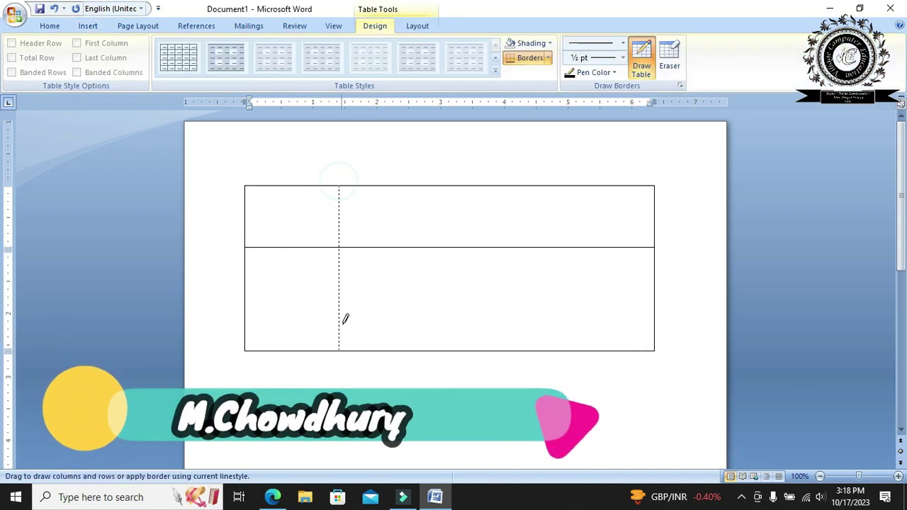
{"action": "left_click_drag", "start_coordinate": [339, 186], "coordinate": [340, 333]}
{"action": "left_click_drag", "start_coordinate": [474, 187], "coordinate": [477, 309]}
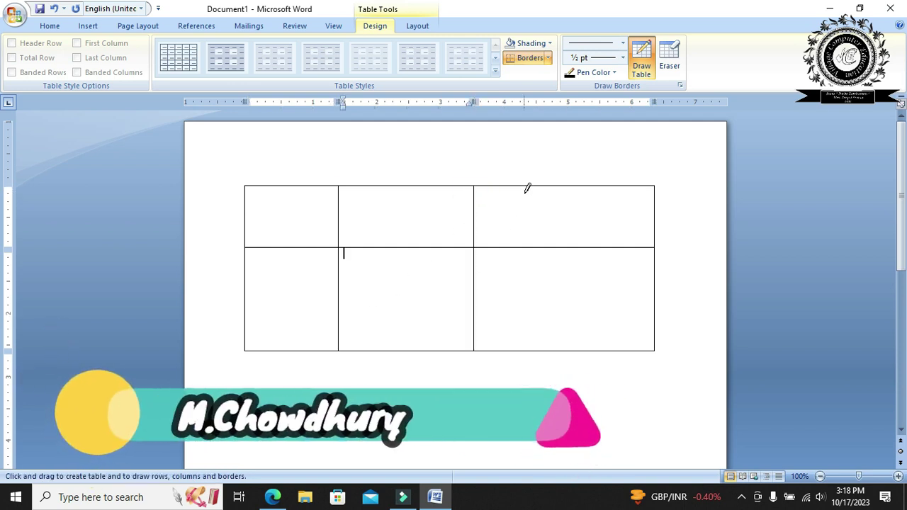
{"action": "left_click_drag", "start_coordinate": [533, 185], "coordinate": [537, 307]}
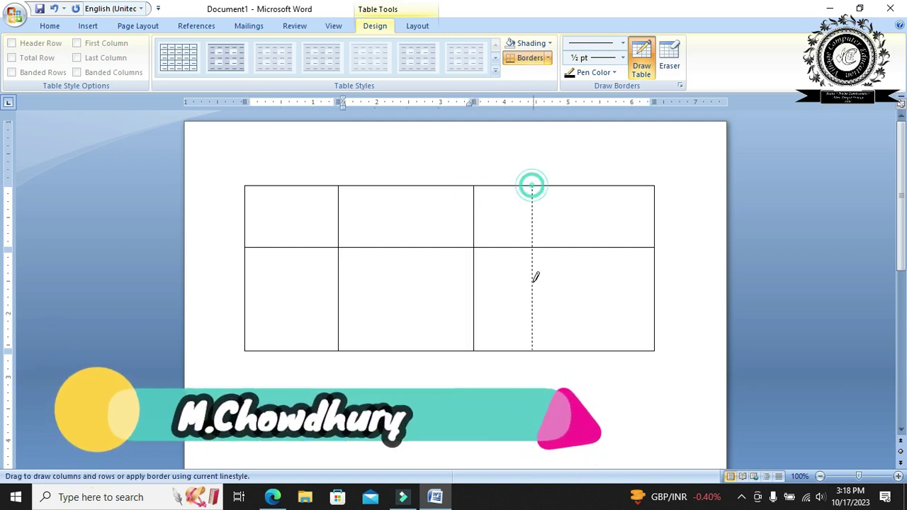
{"action": "left_click", "coordinate": [54, 9]}
{"action": "left_click", "coordinate": [54, 9]}
{"action": "left_click", "coordinate": [55, 9]}
{"action": "left_click", "coordinate": [55, 9]}
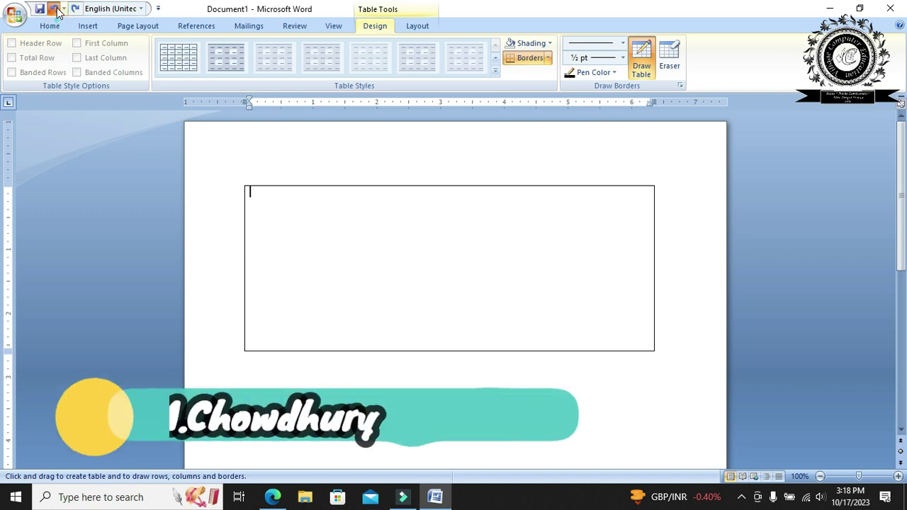
{"action": "left_click", "coordinate": [55, 9]}
{"action": "left_click", "coordinate": [93, 27]}
{"action": "left_click", "coordinate": [109, 60]}
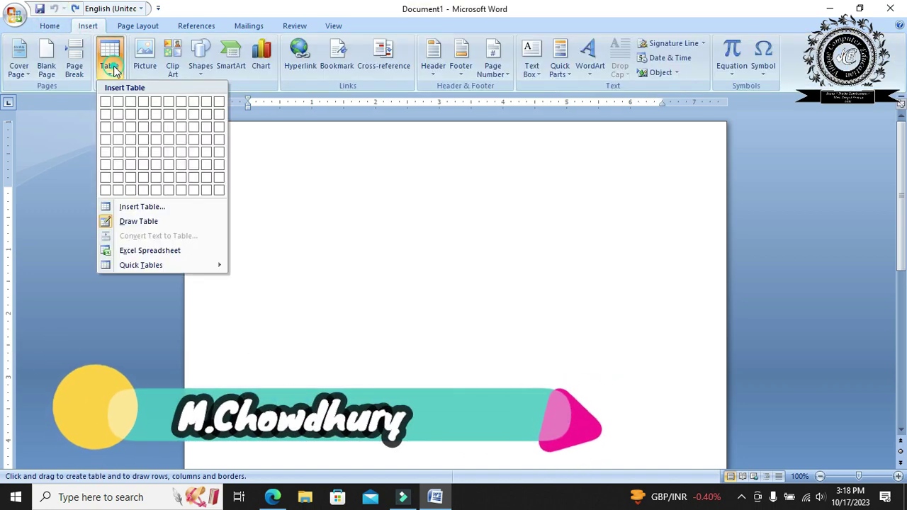
{"action": "left_click", "coordinate": [157, 212]}
{"action": "mouse_move", "coordinate": [448, 153]}
{"action": "left_mouse_down"}
{"action": "mouse_move", "coordinate": [521, 194]}
{"action": "mouse_move", "coordinate": [380, 175]}
{"action": "left_mouse_up"}
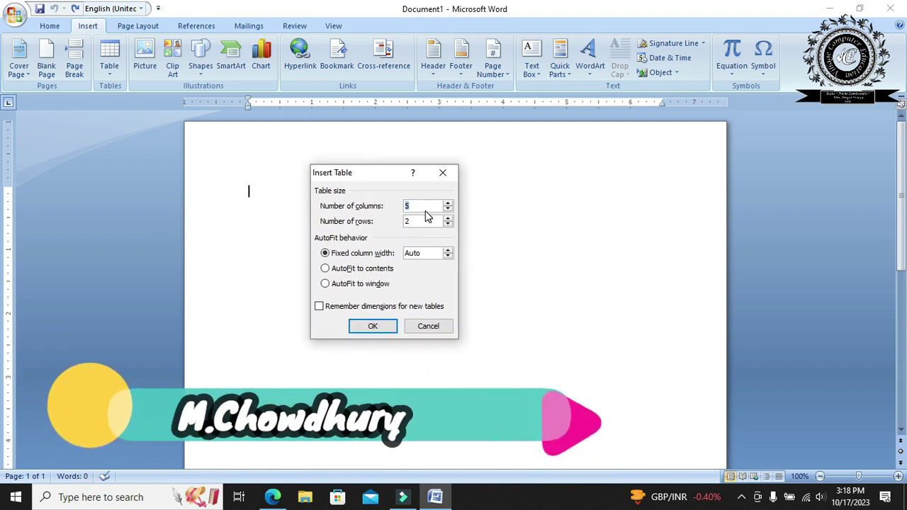
{"action": "type", "text": "10"}
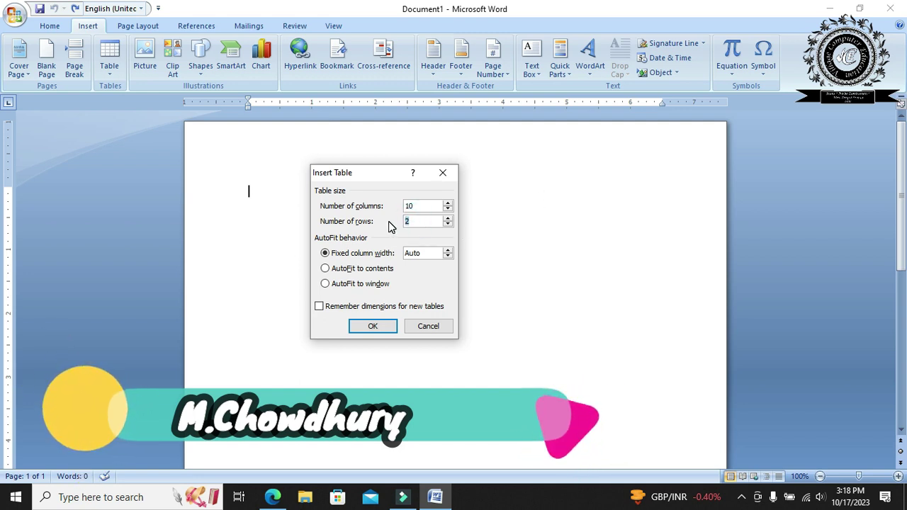
{"action": "type", "text": "3"}
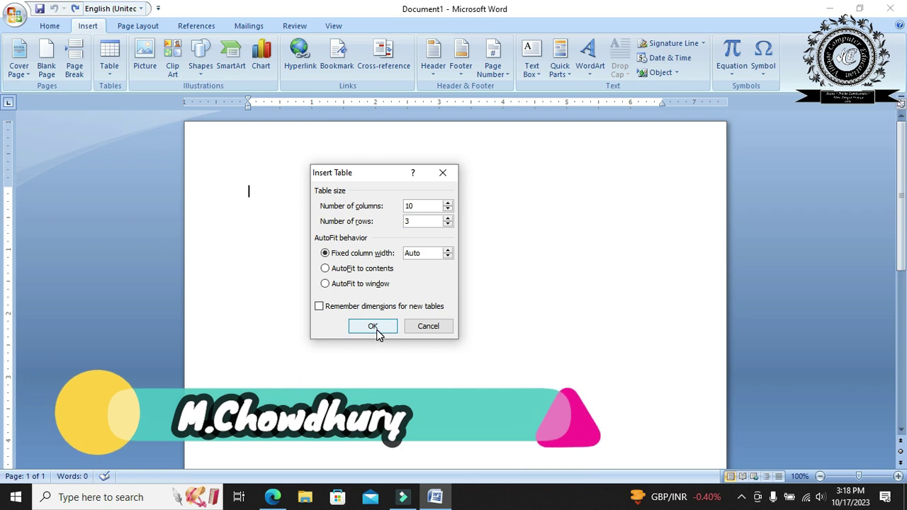
{"action": "left_click", "coordinate": [377, 329]}
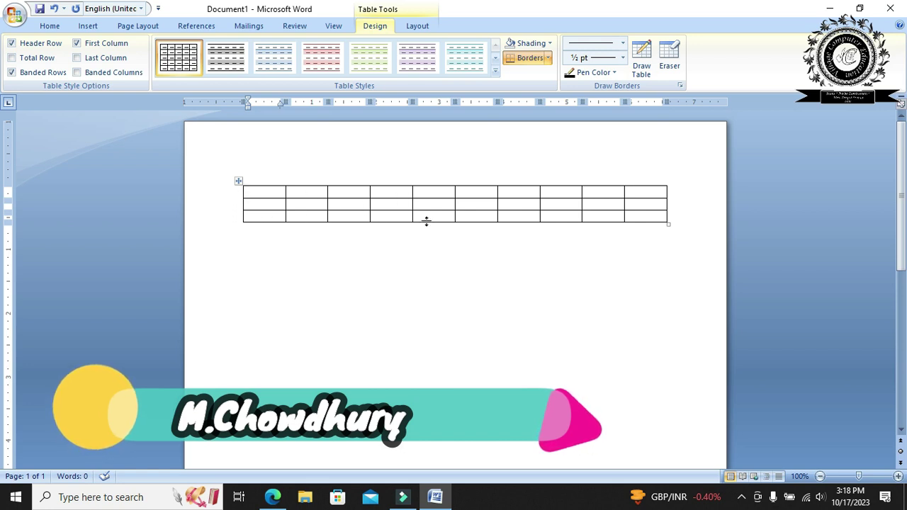
{"action": "left_click", "coordinate": [54, 11]}
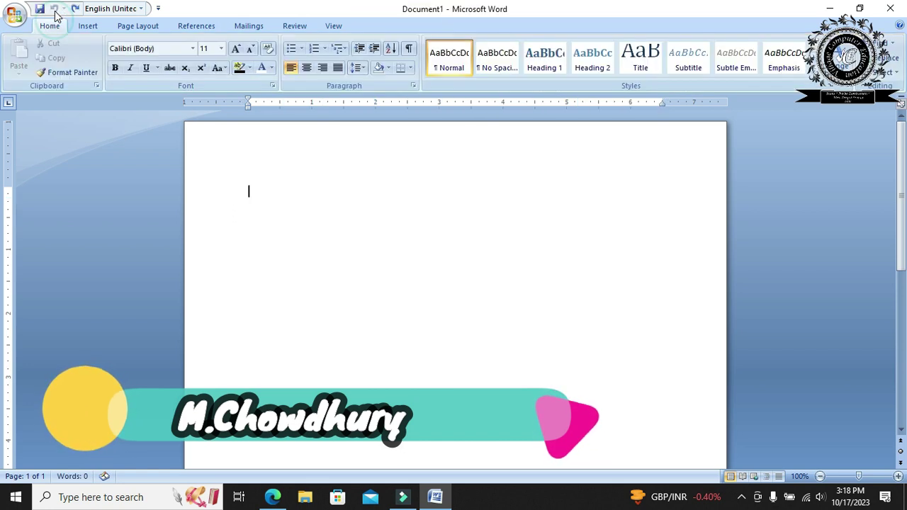
Step: Insert an empty 6-column, 10-row table through the Insert Table dialog
{"action": "left_click", "coordinate": [88, 30]}
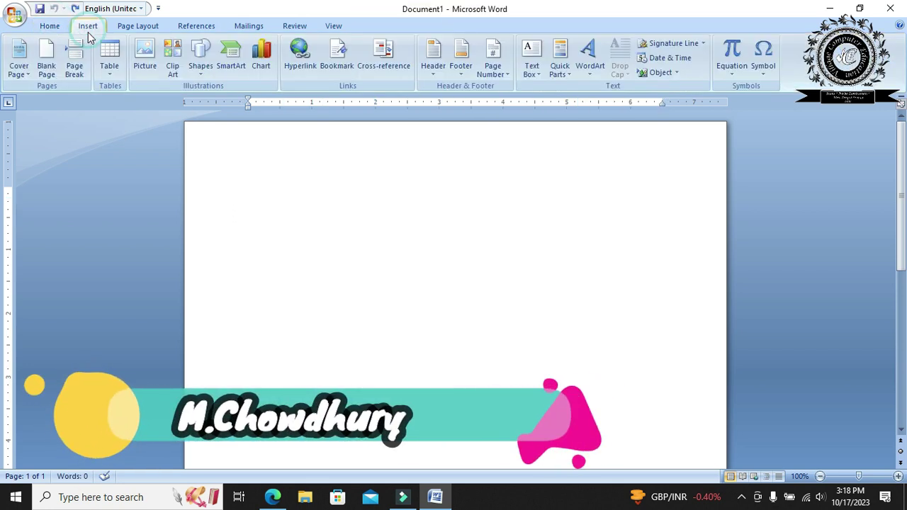
{"action": "left_click", "coordinate": [116, 73]}
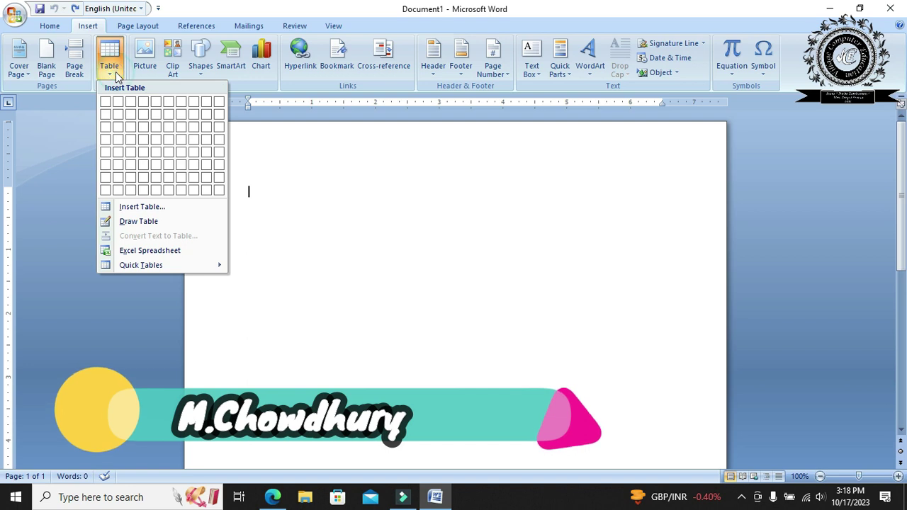
{"action": "left_click", "coordinate": [141, 209]}
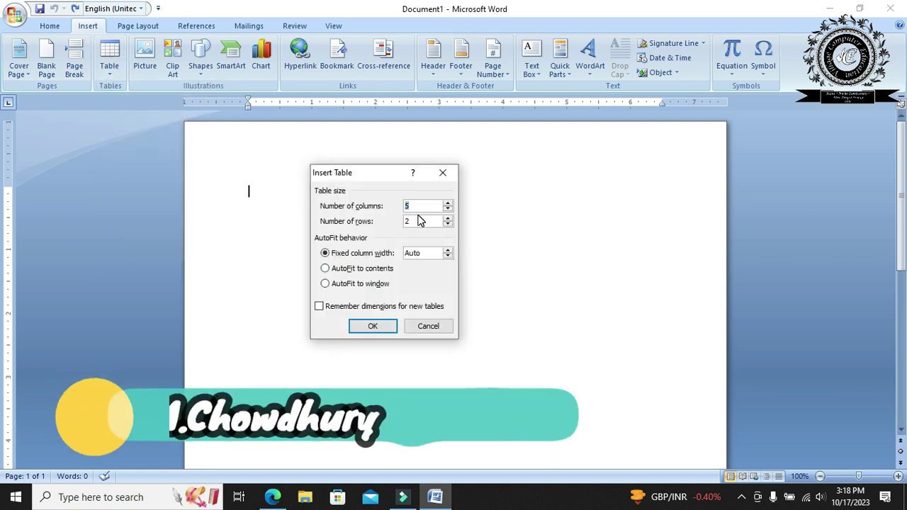
{"action": "type", "text": "6"}
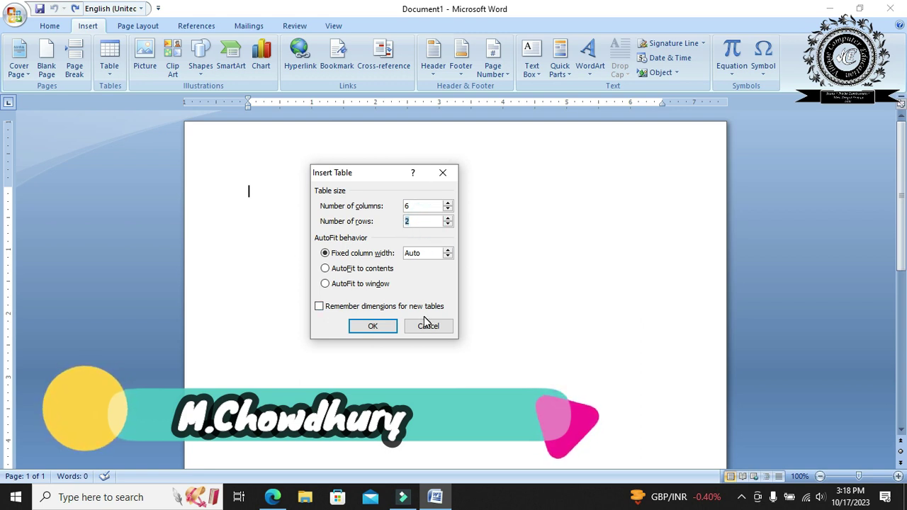
{"action": "type", "text": "10"}
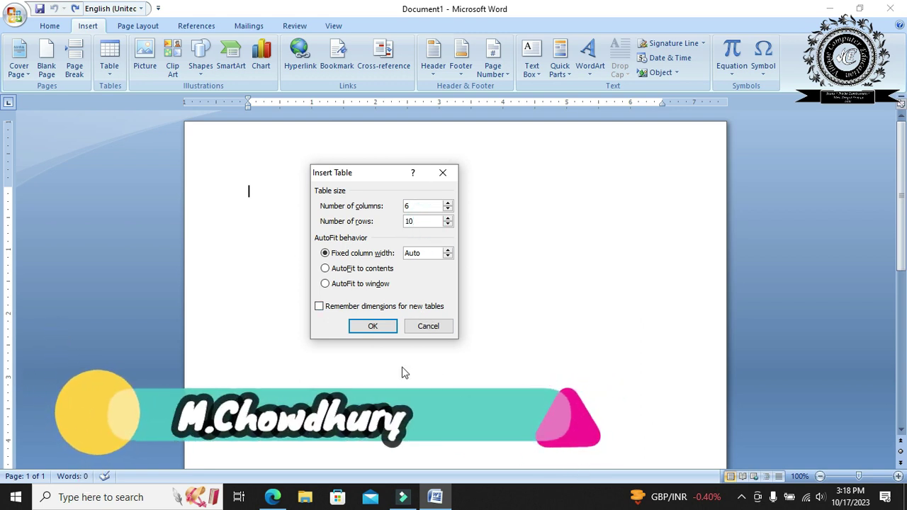
{"action": "left_click", "coordinate": [374, 326]}
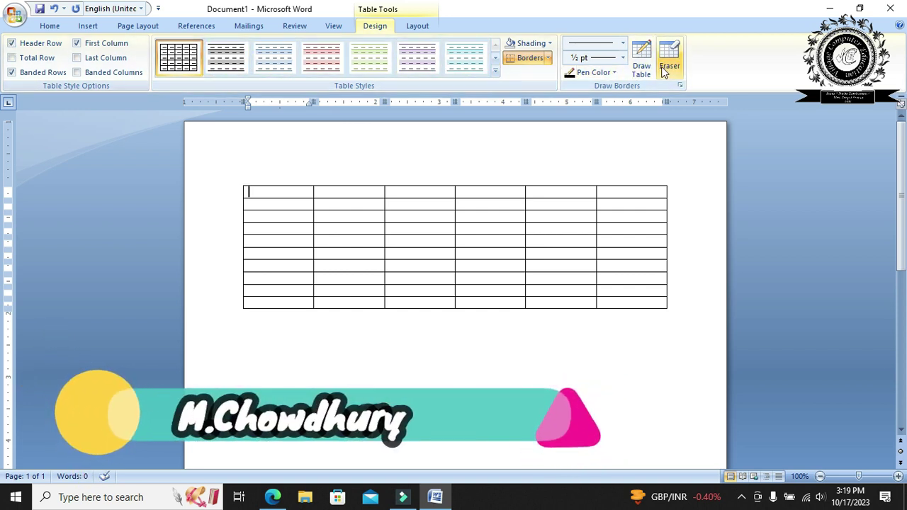
{"action": "left_click", "coordinate": [362, 358]}
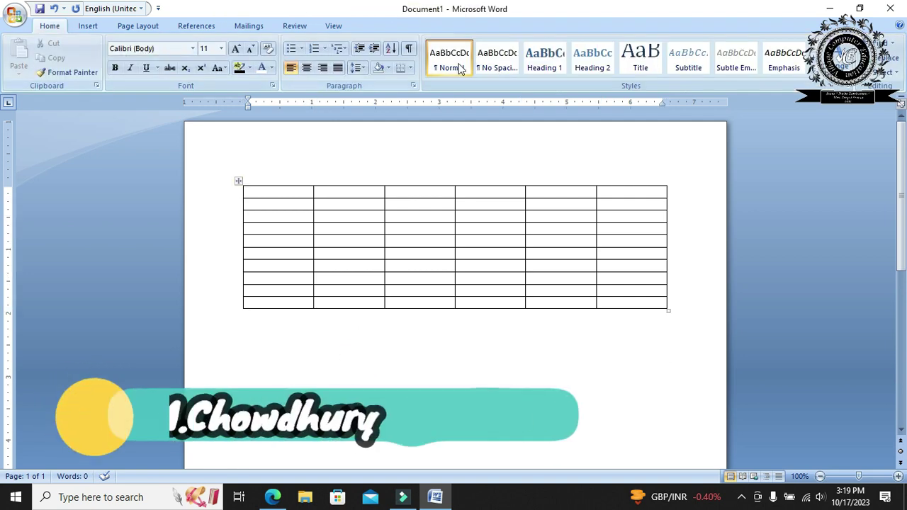
{"action": "left_click", "coordinate": [357, 240]}
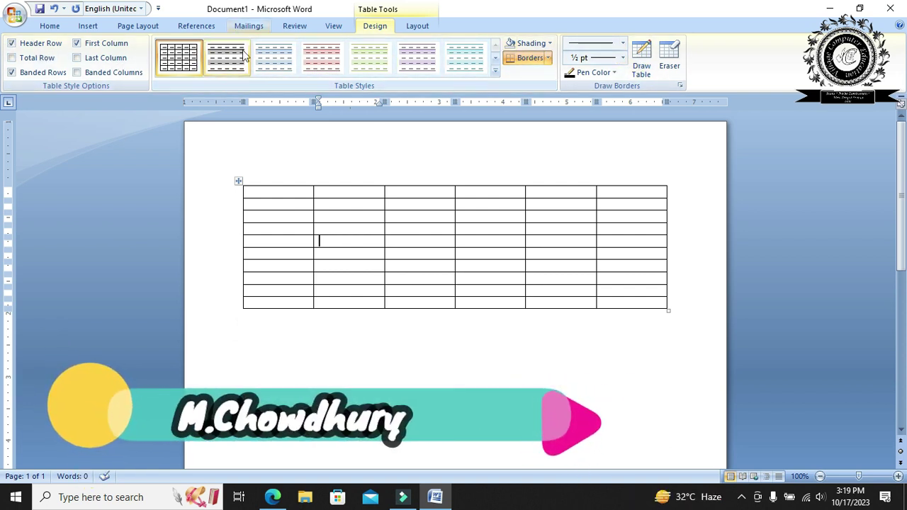
{"action": "left_click", "coordinate": [419, 385]}
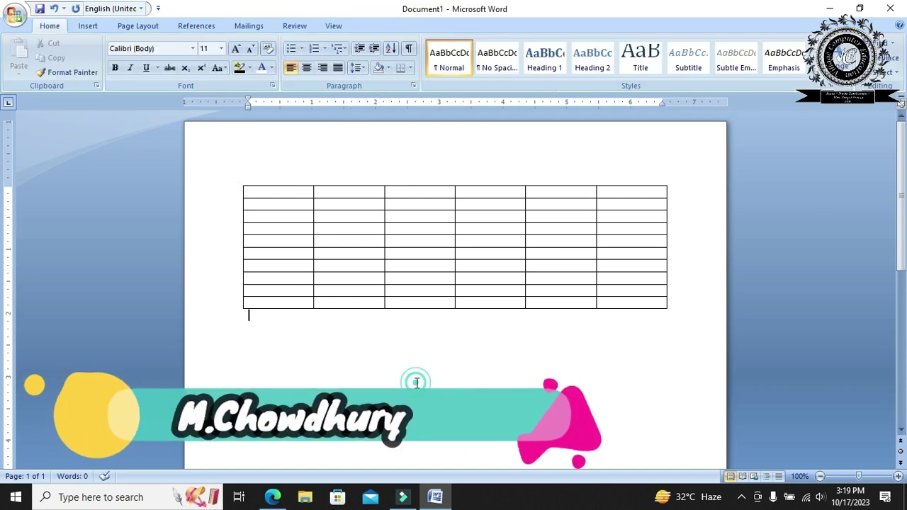
{"action": "left_click", "coordinate": [407, 217]}
{"action": "left_click", "coordinate": [417, 27]}
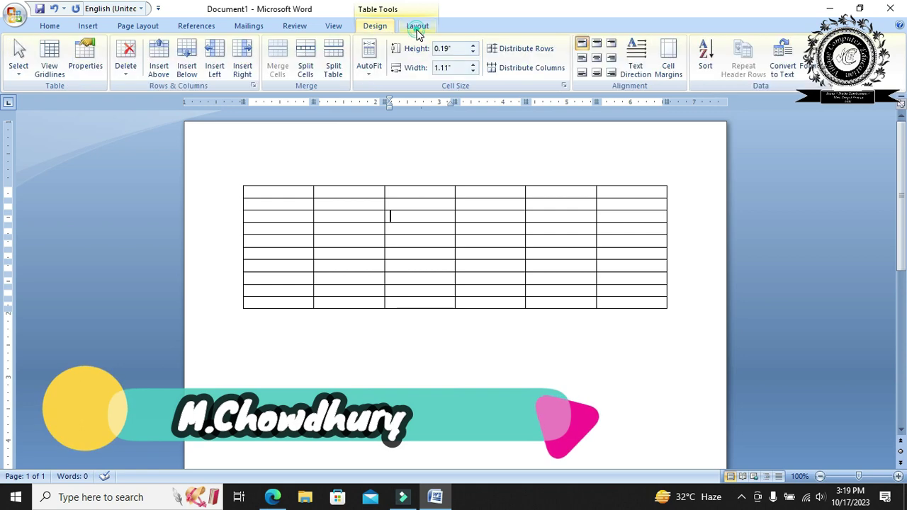
{"action": "left_click", "coordinate": [374, 26]}
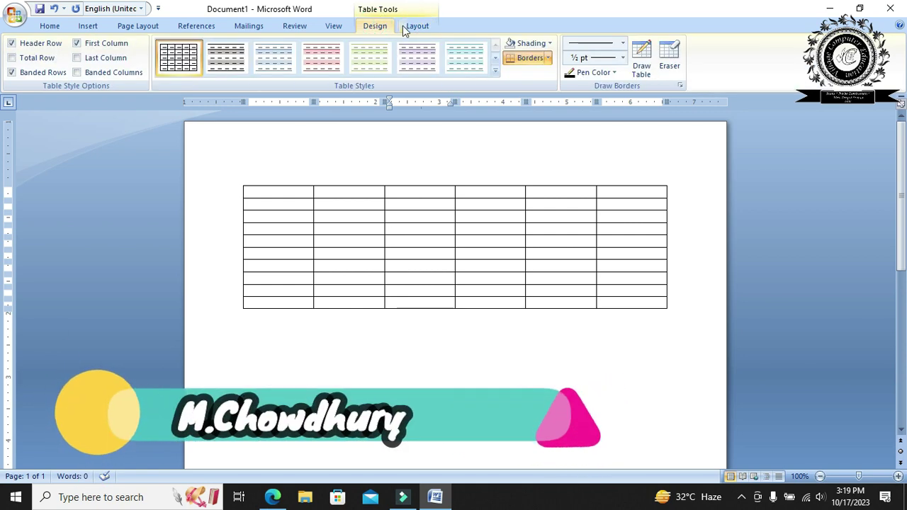
{"action": "left_click", "coordinate": [418, 27]}
{"action": "left_click", "coordinate": [385, 26]}
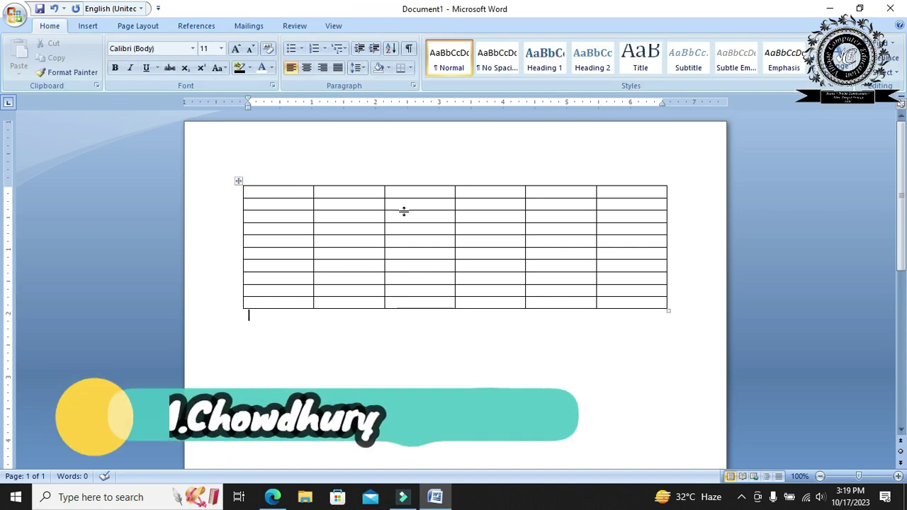
Step: Type 1, 4, 2, 2 and 2 across the first five cells of the table's top row
{"action": "left_click", "coordinate": [297, 195]}
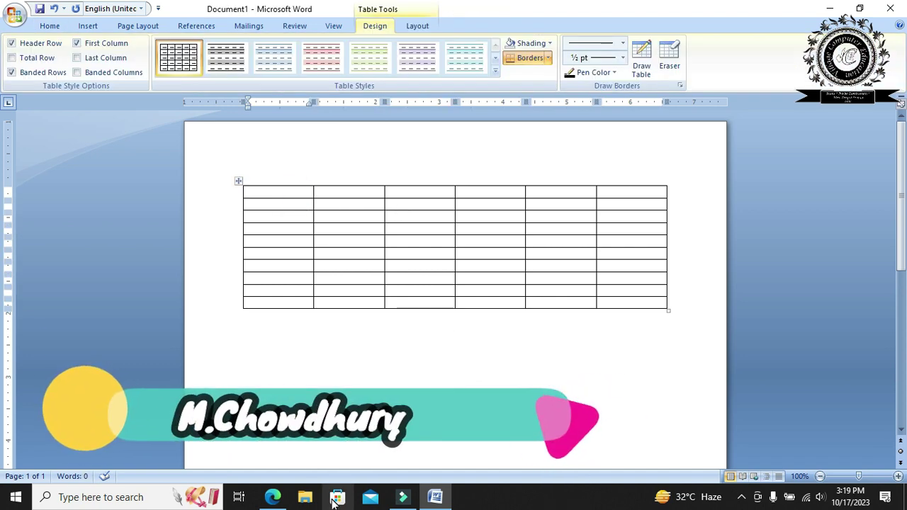
{"action": "type", "text": "1"}
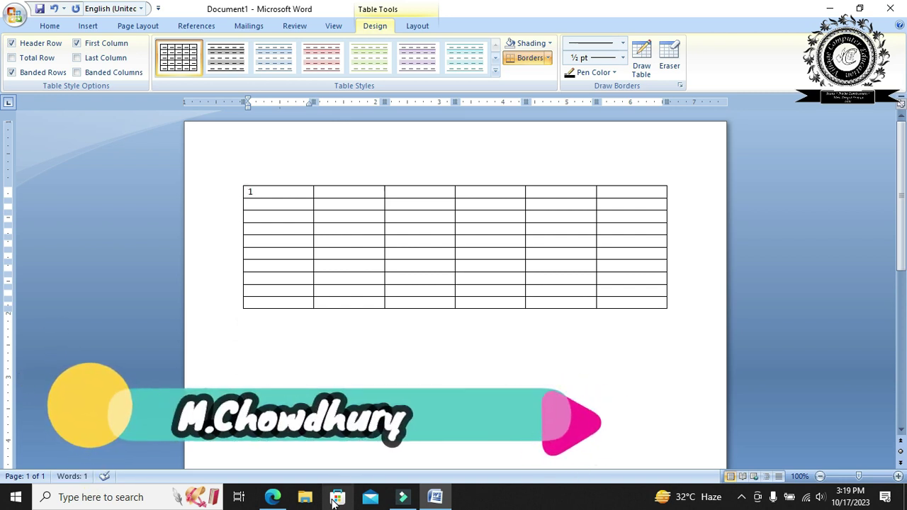
{"action": "key", "text": "Tab"}
{"action": "type", "text": "4"}
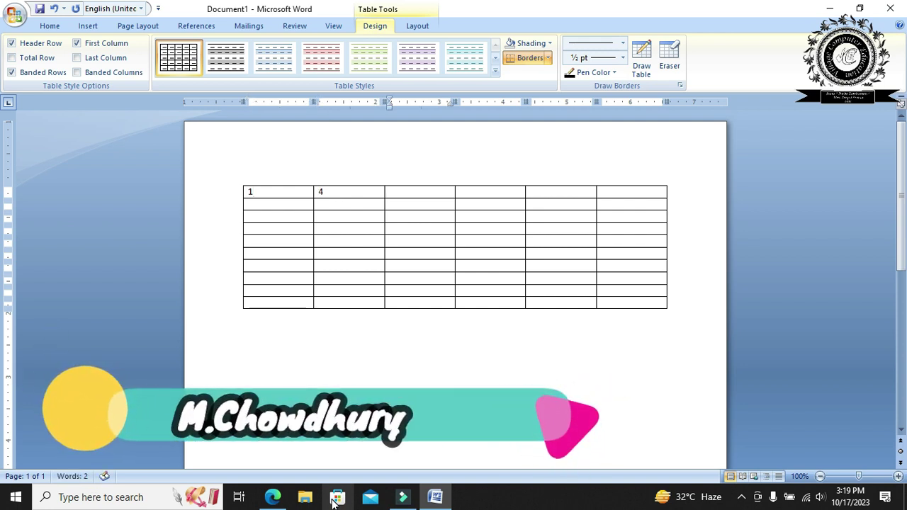
{"action": "key", "text": "Tab"}
{"action": "type", "text": "2"}
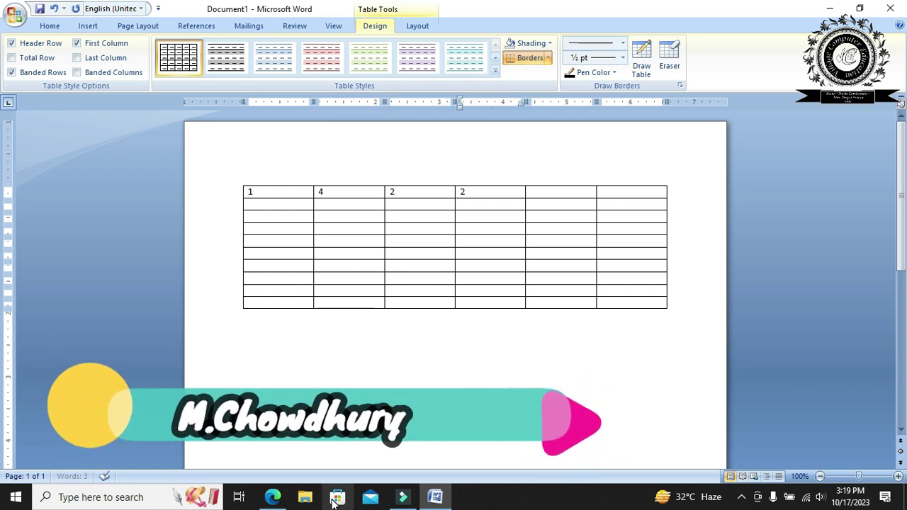
{"action": "left_click", "coordinate": [573, 193]}
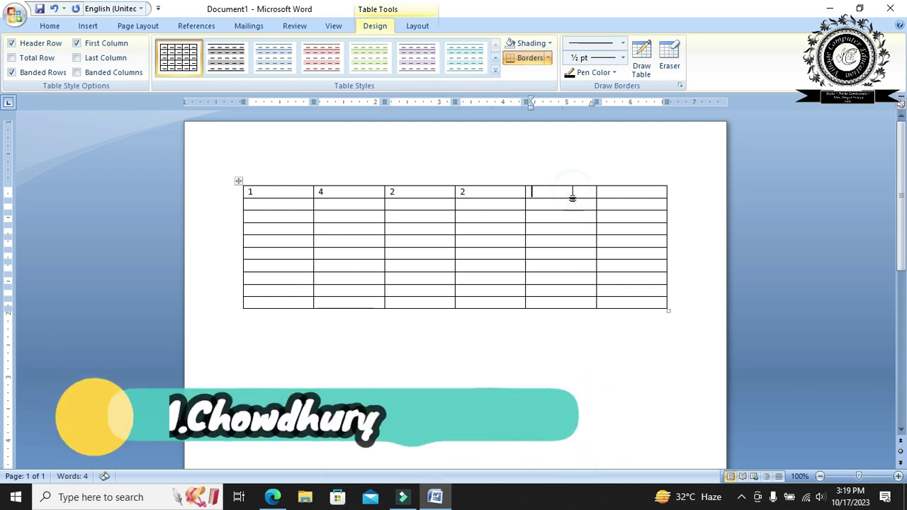
{"action": "type", "text": "2"}
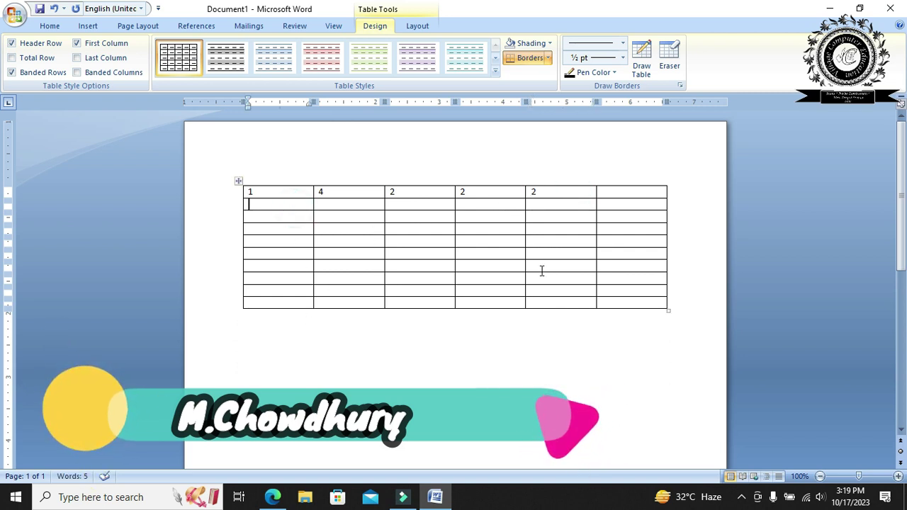
Step: Append three new empty rows below the table's last row
{"action": "left_click", "coordinate": [673, 303]}
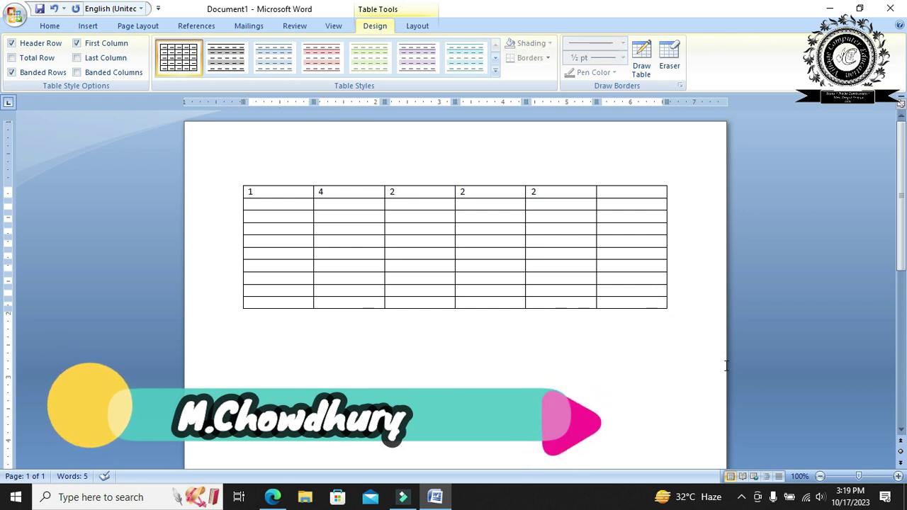
{"action": "key", "text": "Return"}
{"action": "left_click", "coordinate": [670, 310]}
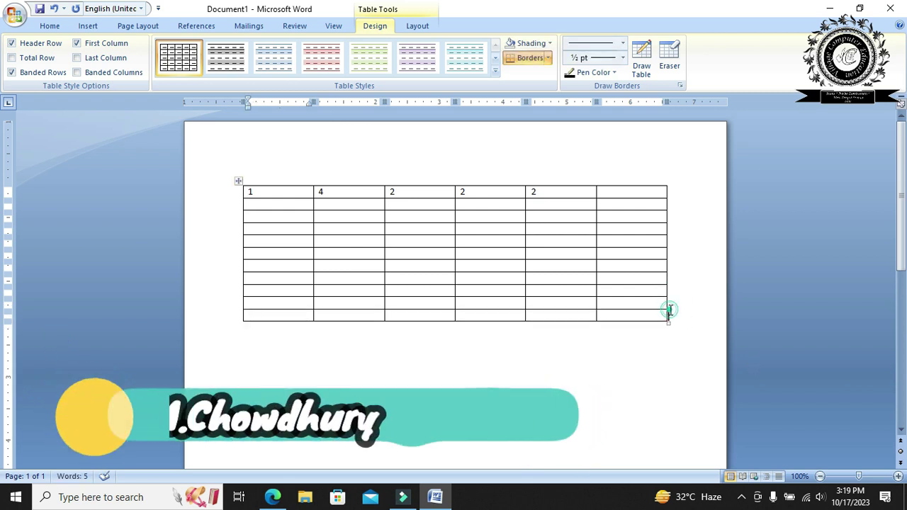
{"action": "key", "text": "Return"}
{"action": "left_click", "coordinate": [670, 310]}
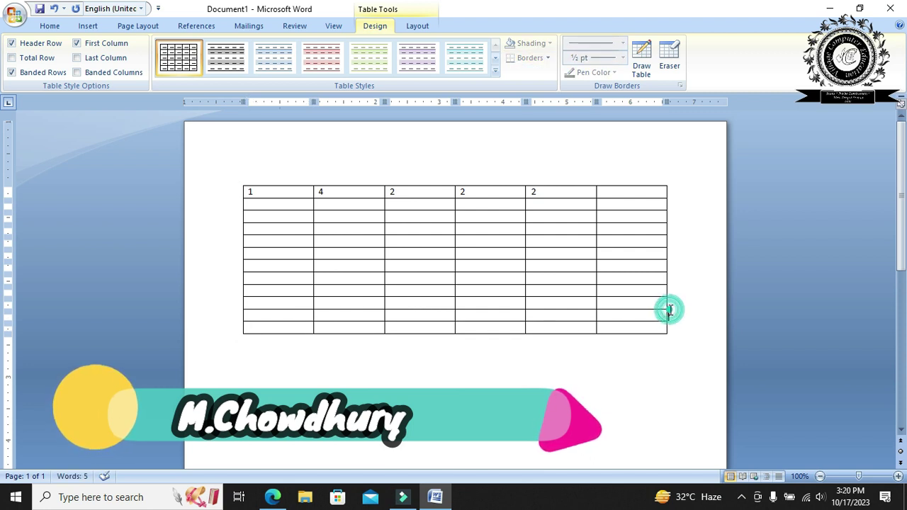
{"action": "key", "text": "Return"}
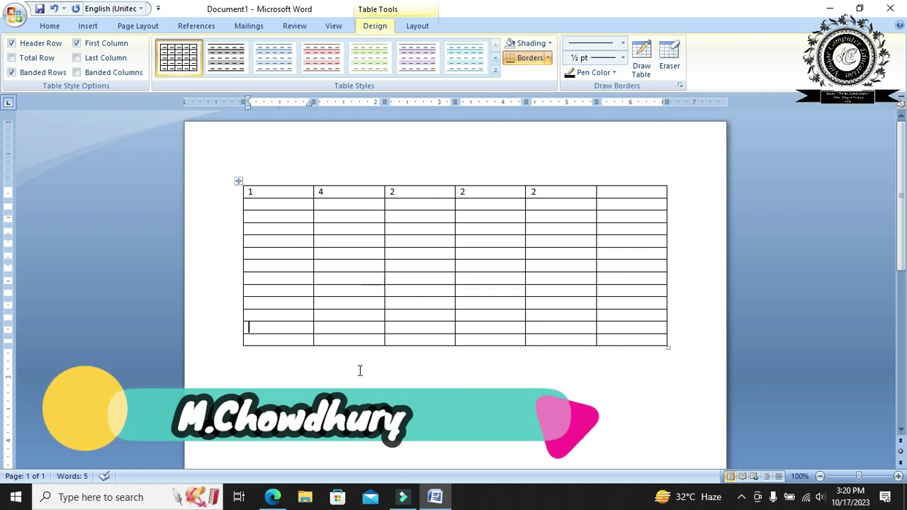
Step: Use the Eraser to remove the sixth column and merge the fifth column's middle cells into one
{"action": "left_click", "coordinate": [342, 395]}
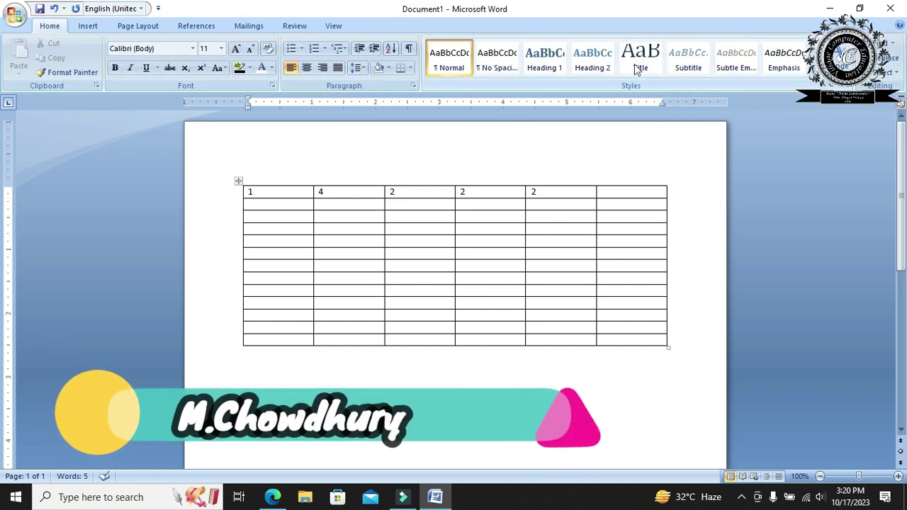
{"action": "left_click", "coordinate": [356, 267]}
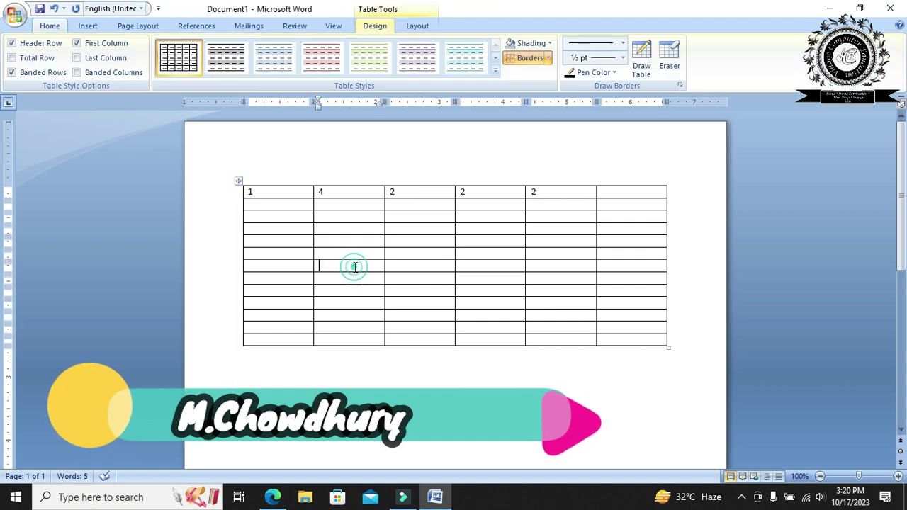
{"action": "left_click", "coordinate": [670, 57]}
{"action": "left_click_drag", "start_coordinate": [650, 173], "coordinate": [668, 363]}
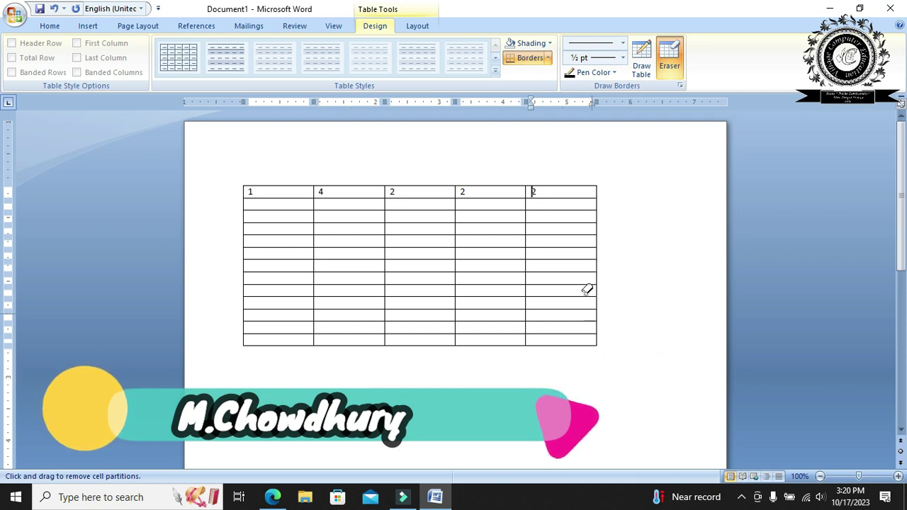
{"action": "left_click", "coordinate": [559, 272]}
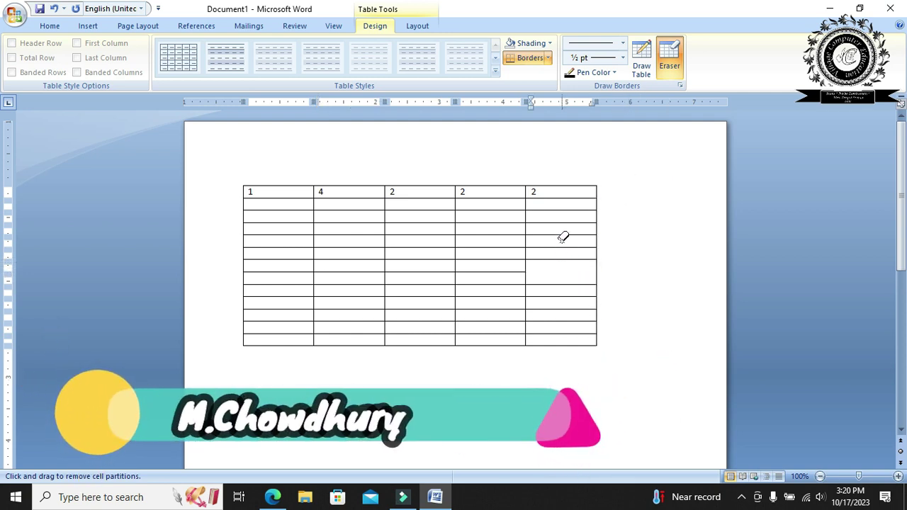
{"action": "left_click_drag", "start_coordinate": [563, 238], "coordinate": [566, 293]}
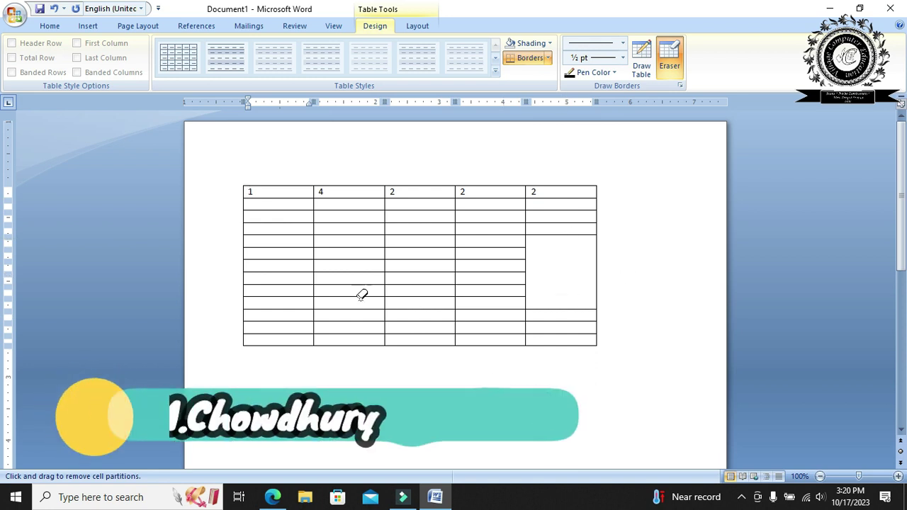
Step: Undo every table edit until the page is blank, then open the Insert tab's Table dropdown
{"action": "left_click", "coordinate": [54, 12]}
{"action": "left_click", "coordinate": [54, 12]}
{"action": "left_click", "coordinate": [55, 12]}
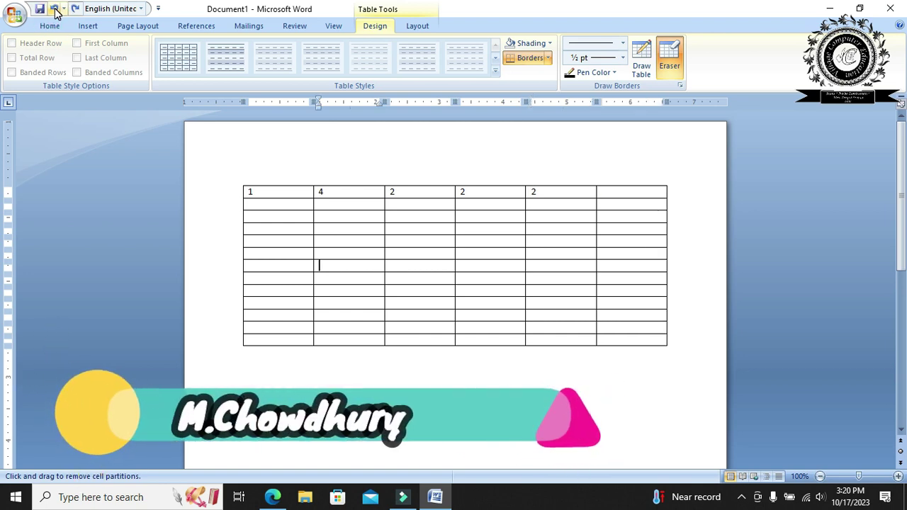
{"action": "left_click", "coordinate": [55, 12]}
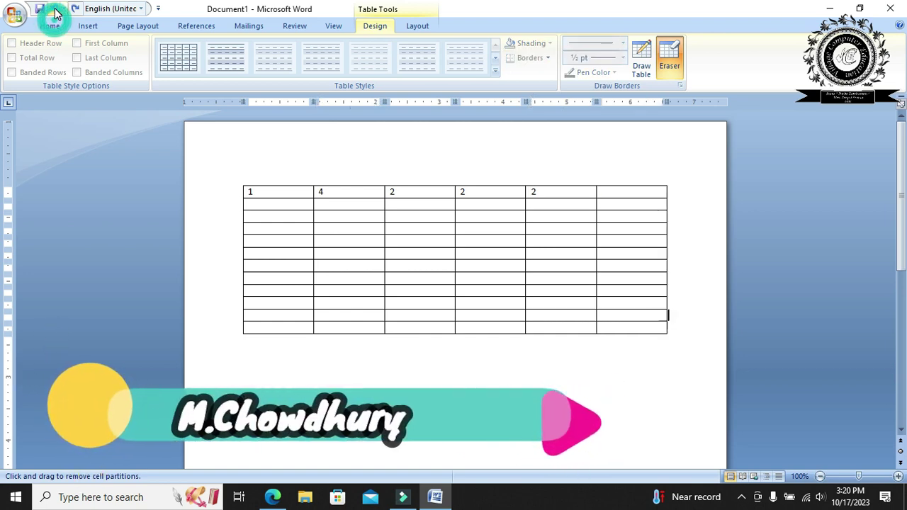
{"action": "left_click", "coordinate": [54, 12]}
{"action": "left_click", "coordinate": [55, 12]}
{"action": "left_click", "coordinate": [55, 12]}
{"action": "left_click", "coordinate": [55, 12]}
{"action": "left_click", "coordinate": [54, 12]}
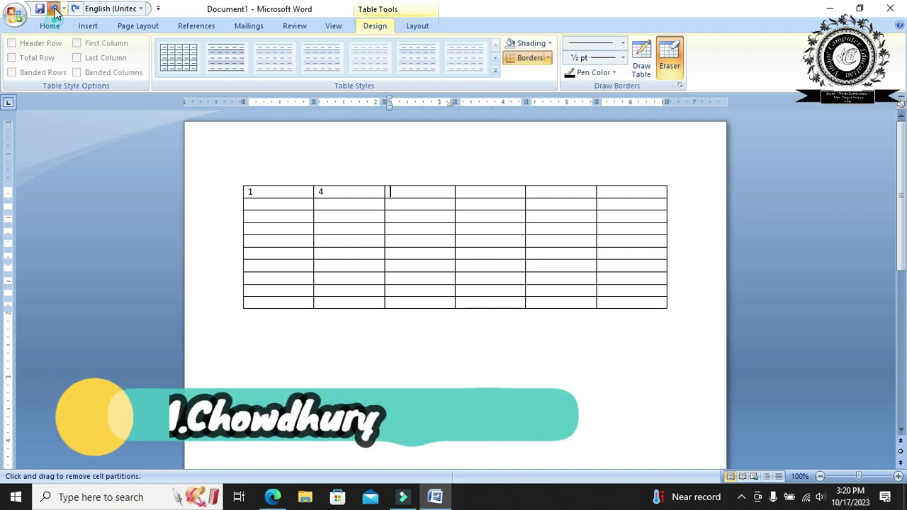
{"action": "left_click", "coordinate": [54, 12]}
{"action": "left_click", "coordinate": [88, 26]}
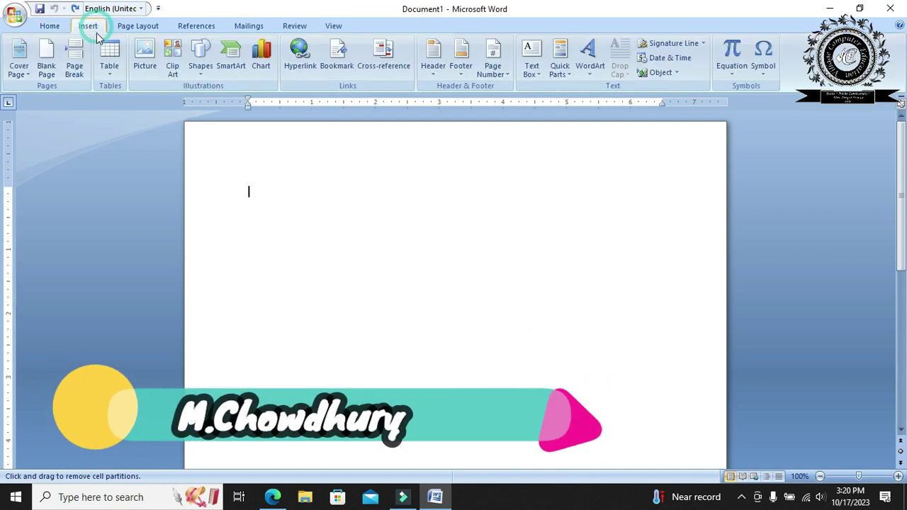
{"action": "left_click", "coordinate": [114, 71]}
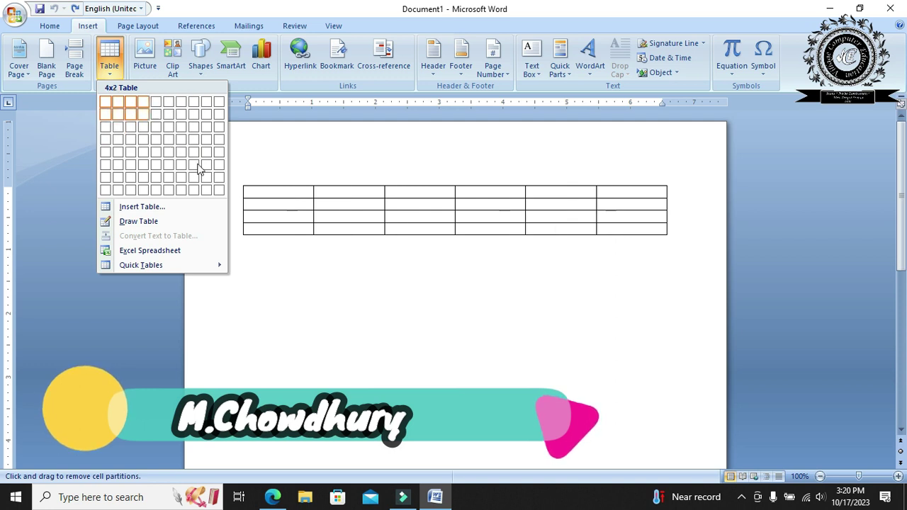
Step: Insert a 5-column, 2-row table and add four rows so it has six
{"action": "left_click", "coordinate": [158, 208]}
{"action": "left_click", "coordinate": [373, 327]}
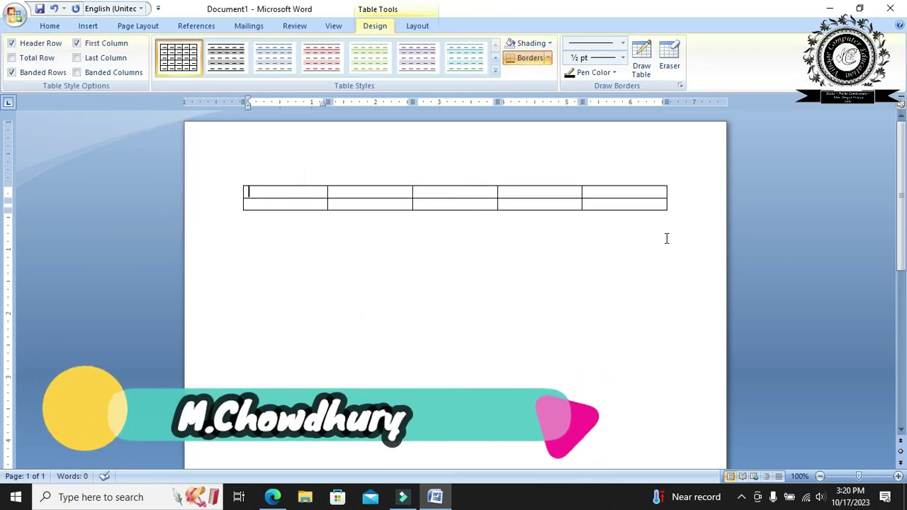
{"action": "left_click", "coordinate": [670, 203]}
{"action": "key", "text": "Return"}
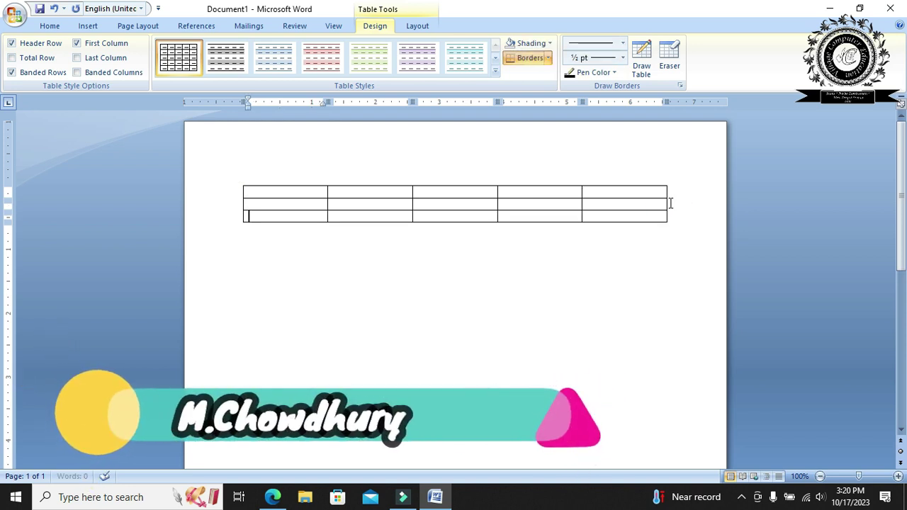
{"action": "left_click", "coordinate": [669, 204]}
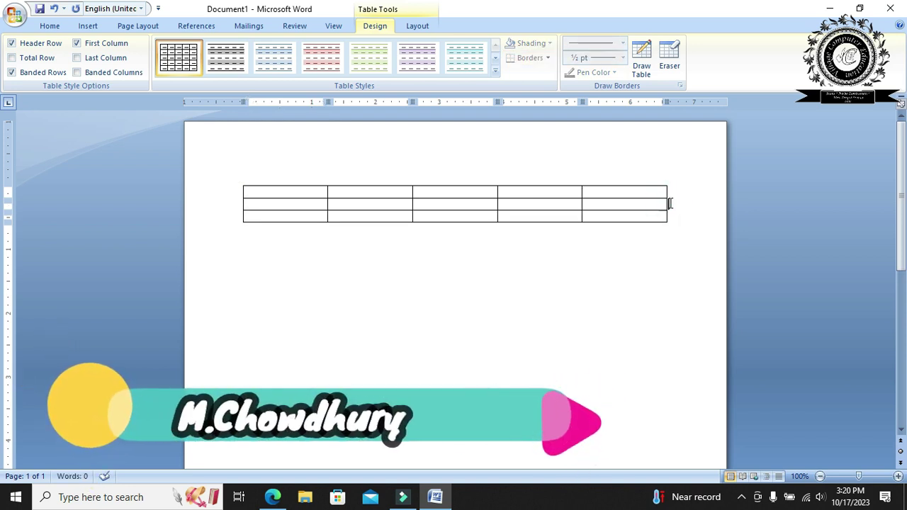
{"action": "key", "text": "Return"}
{"action": "left_click", "coordinate": [671, 192]}
{"action": "key", "text": "Return"}
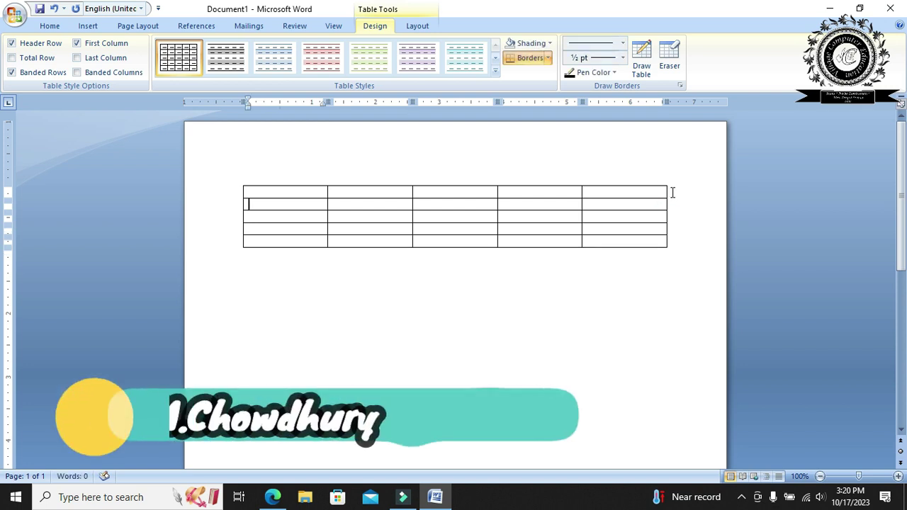
{"action": "left_click", "coordinate": [679, 216]}
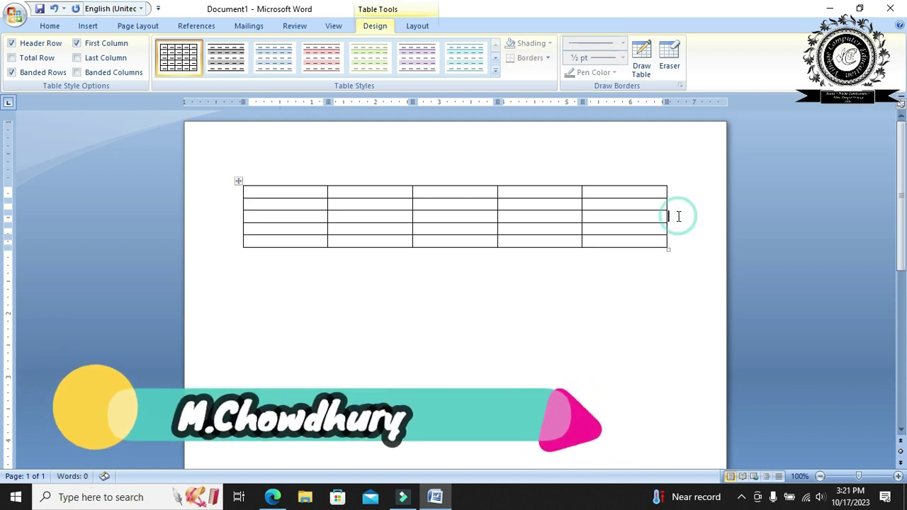
{"action": "key", "text": "Return"}
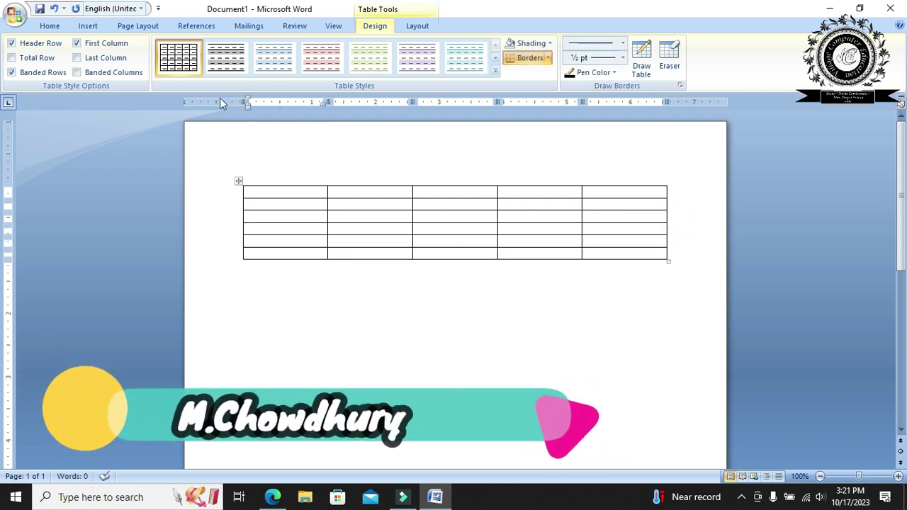
Step: Apply green, purple, then light blue shaded table styles, and erase the table's bottom border
{"action": "left_click", "coordinate": [494, 71]}
{"action": "left_click", "coordinate": [316, 273]}
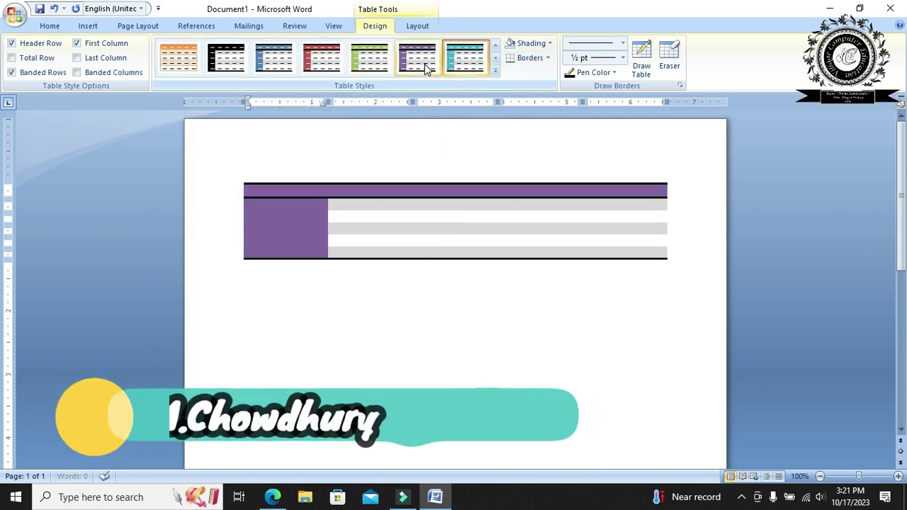
{"action": "left_click", "coordinate": [437, 71]}
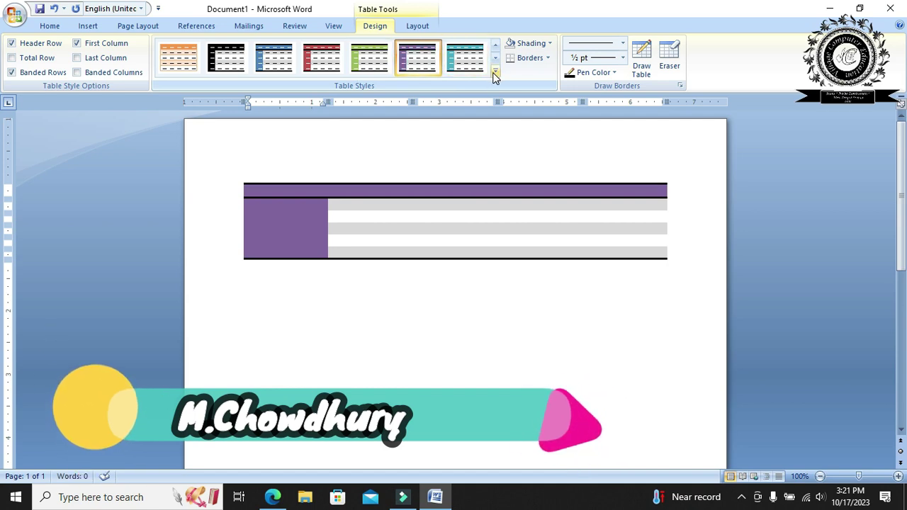
{"action": "left_click", "coordinate": [495, 74]}
{"action": "left_click", "coordinate": [239, 132]}
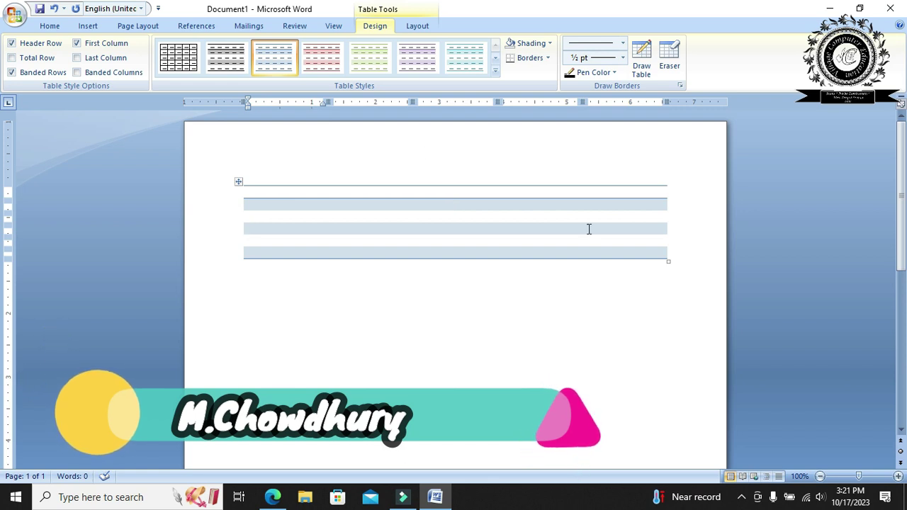
{"action": "left_click", "coordinate": [670, 60]}
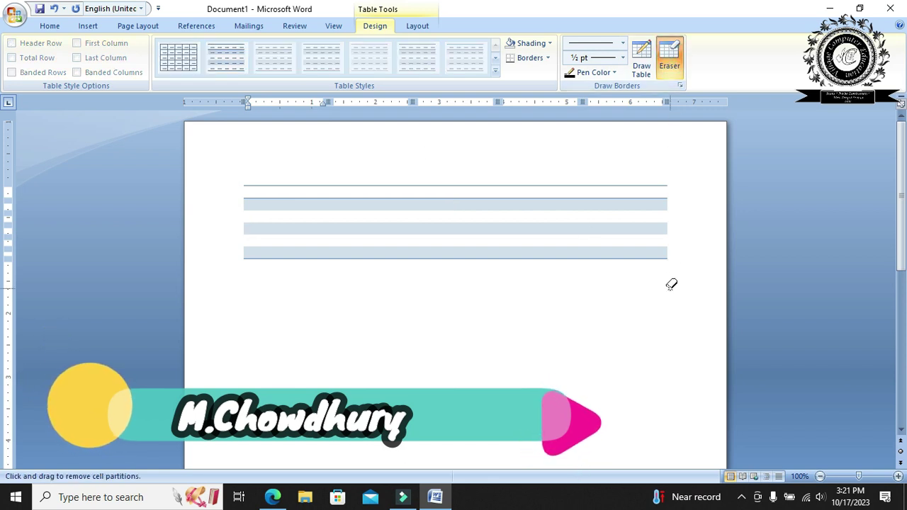
{"action": "mouse_move", "coordinate": [670, 288]}
{"action": "left_mouse_down"}
{"action": "mouse_move", "coordinate": [610, 241]}
{"action": "mouse_move", "coordinate": [248, 149]}
{"action": "left_mouse_up"}
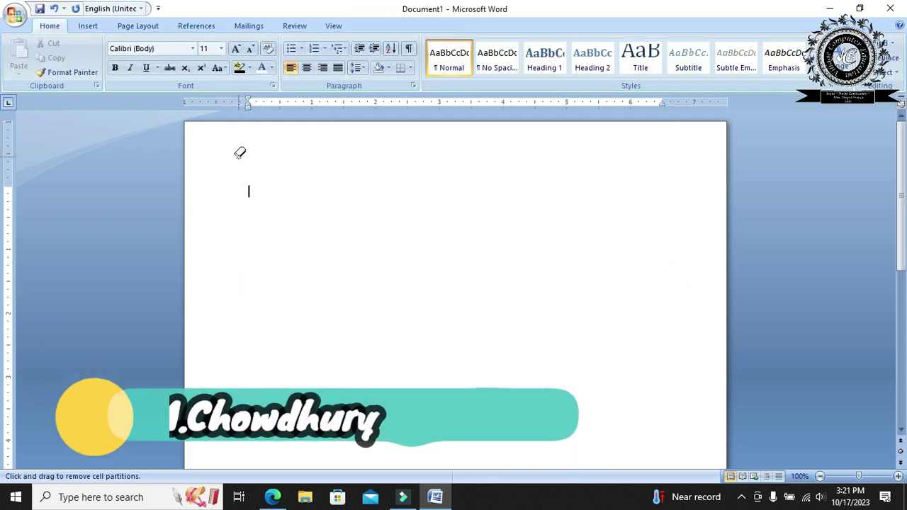
Step: Embed a blank Excel Spreadsheet via the Insert tab's Table menu
{"action": "left_click", "coordinate": [87, 26]}
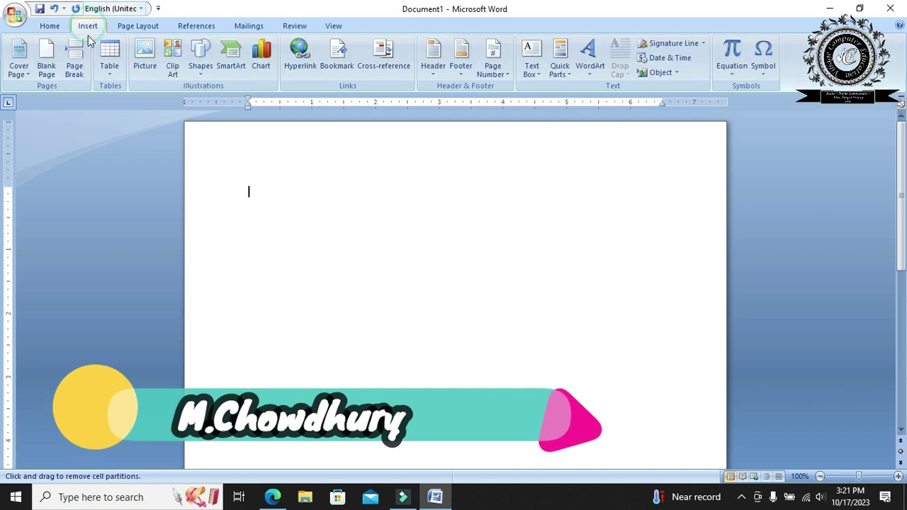
{"action": "left_click", "coordinate": [107, 71]}
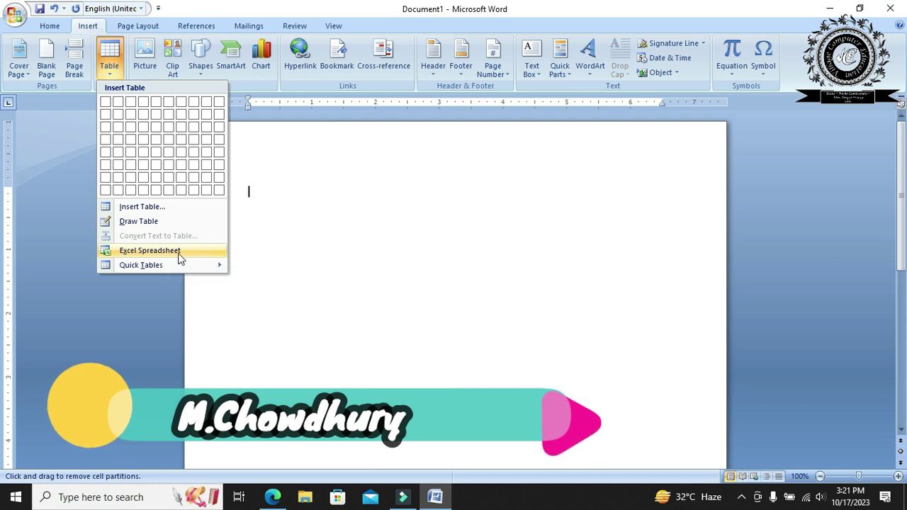
{"action": "left_click", "coordinate": [464, 221]}
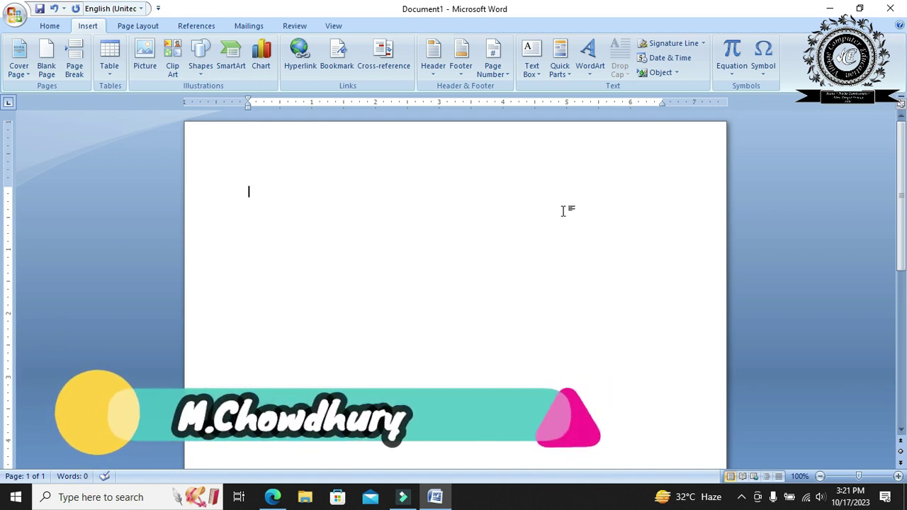
{"action": "left_click", "coordinate": [114, 67]}
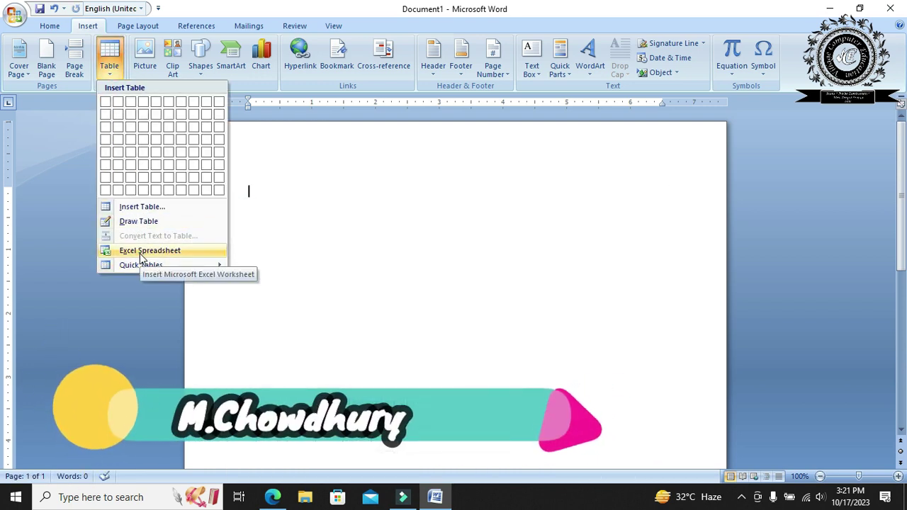
{"action": "left_click", "coordinate": [141, 253]}
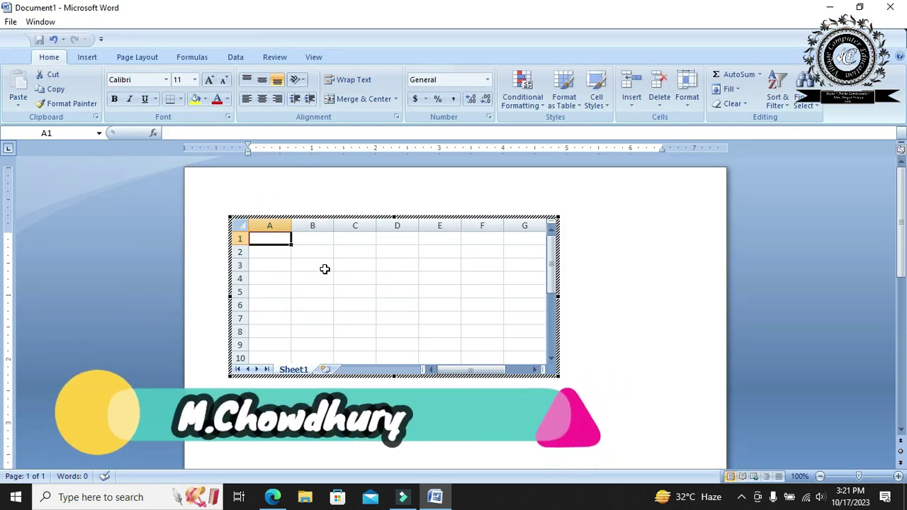
Step: Enter 456, 545, 456 and 869 into cells A1–A4, then return to the document
{"action": "type", "text": "456"}
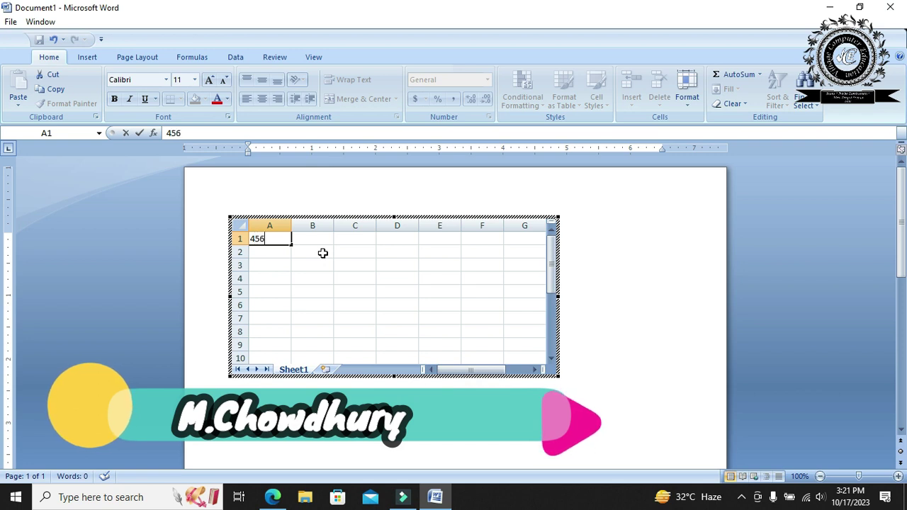
{"action": "key", "text": "Return"}
{"action": "type", "text": "545"}
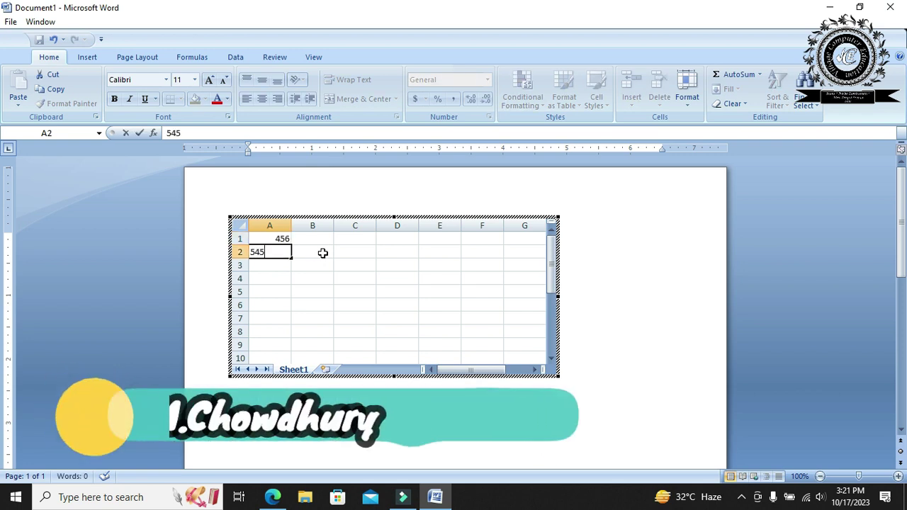
{"action": "key", "text": "Return"}
{"action": "type", "text": "456"}
{"action": "key", "text": "Return"}
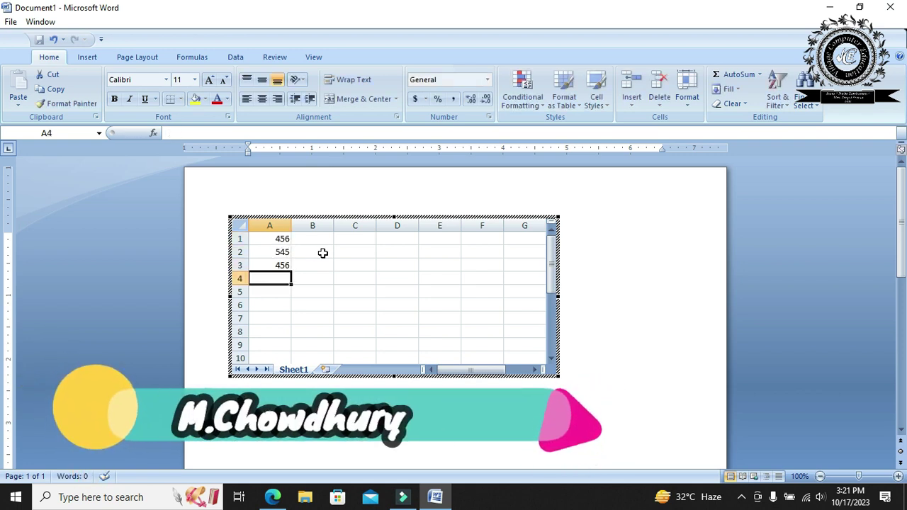
{"action": "type", "text": "869"}
{"action": "key", "text": "Return"}
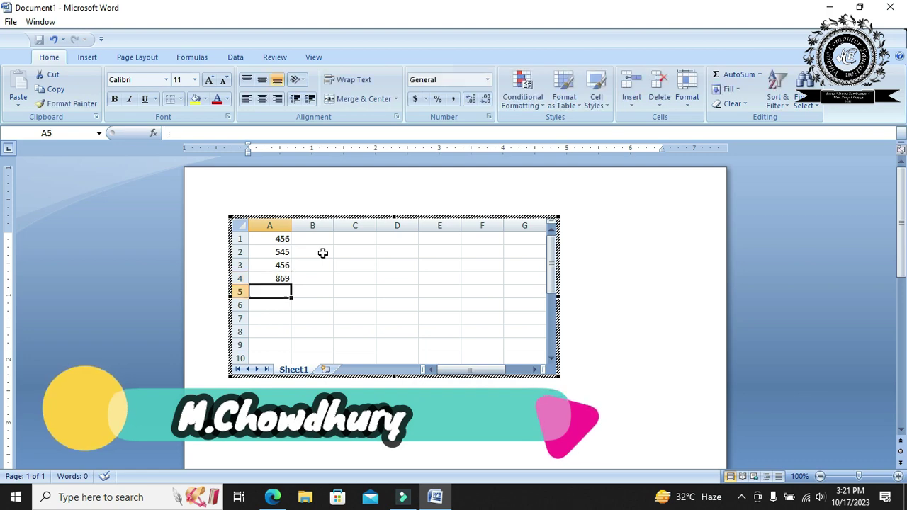
{"action": "left_click", "coordinate": [594, 304]}
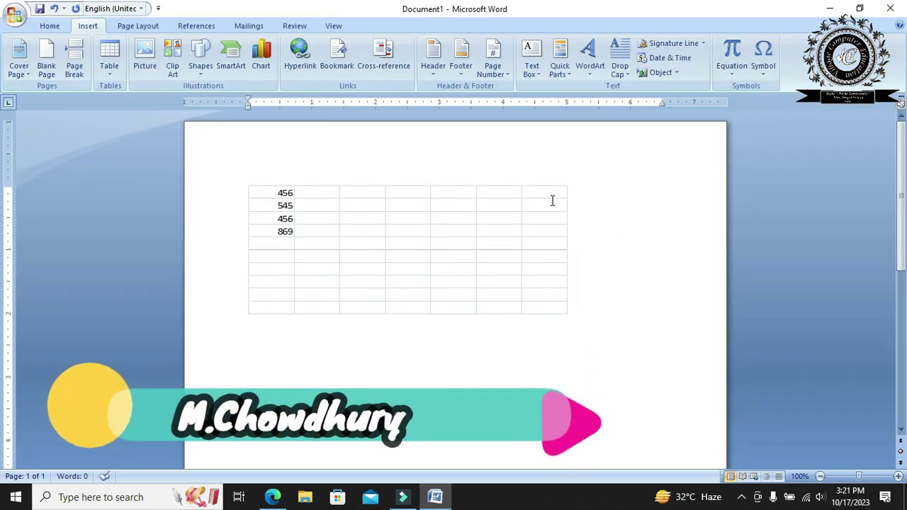
Step: Reopen and then exit the embedded worksheet holding 456, 545, 456 and 869, then open the Table options
{"action": "double_click", "coordinate": [330, 263]}
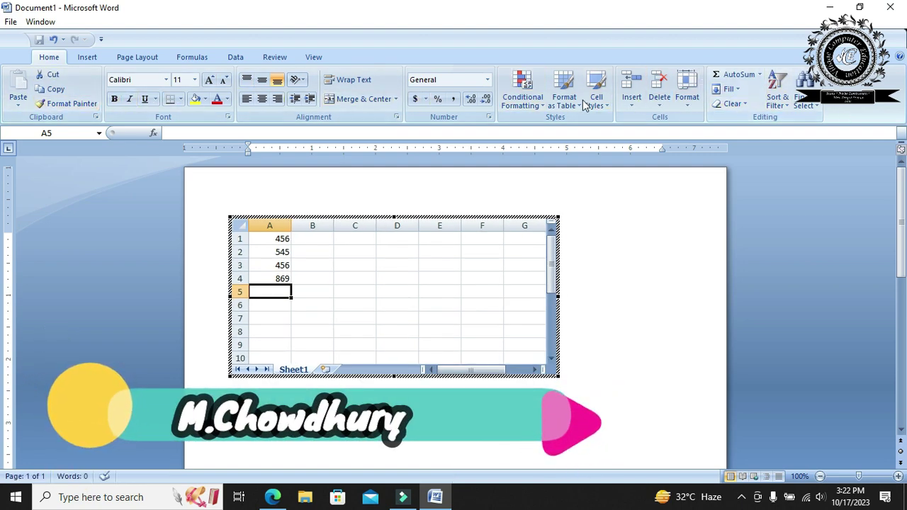
{"action": "left_click", "coordinate": [598, 281]}
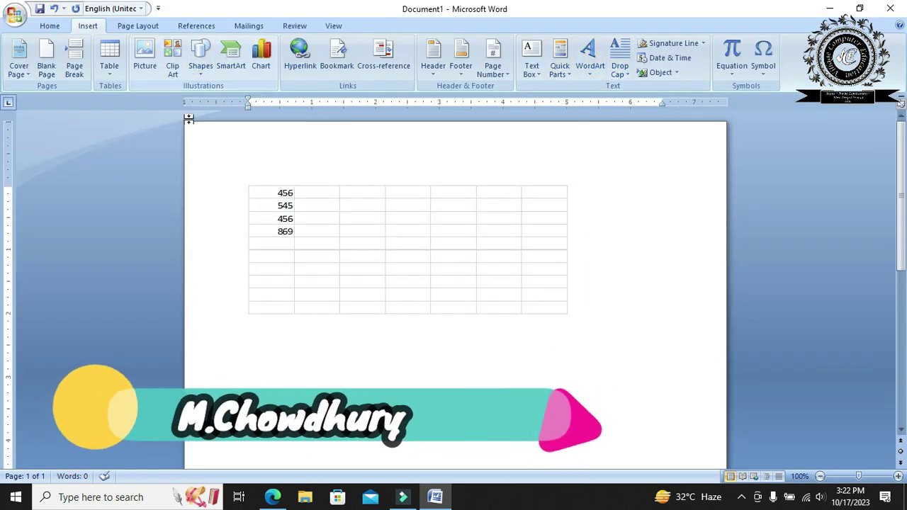
{"action": "left_click", "coordinate": [108, 70]}
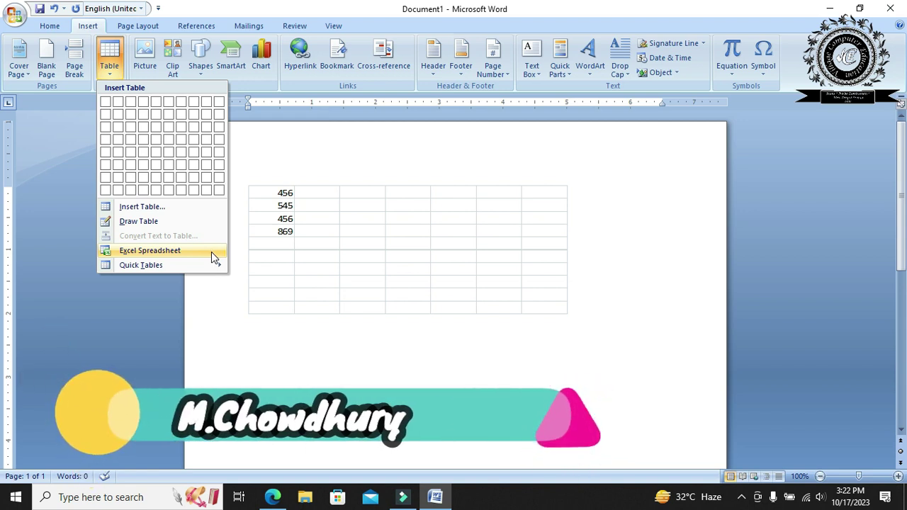
Step: Undo the embedded number sheet and the shaded table, then open the Insert Table dialog
{"action": "left_click", "coordinate": [374, 357]}
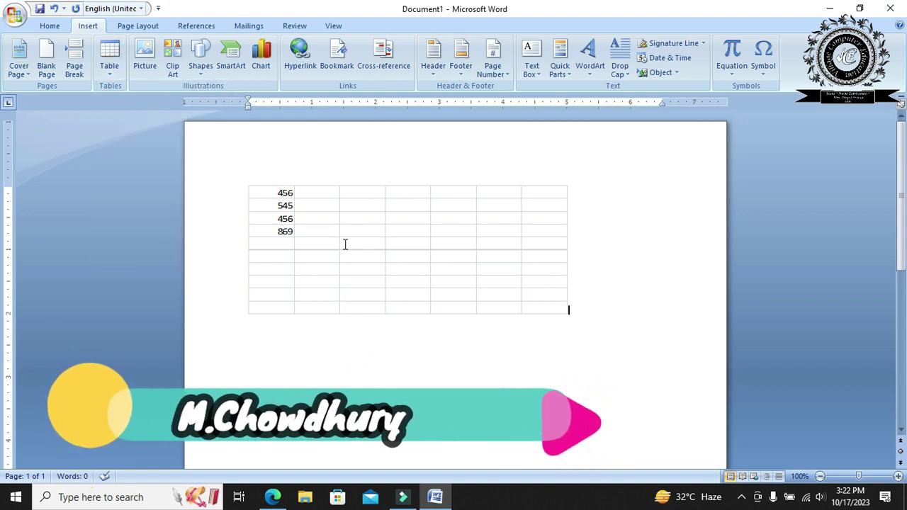
{"action": "left_click", "coordinate": [54, 9]}
{"action": "left_click", "coordinate": [54, 9]}
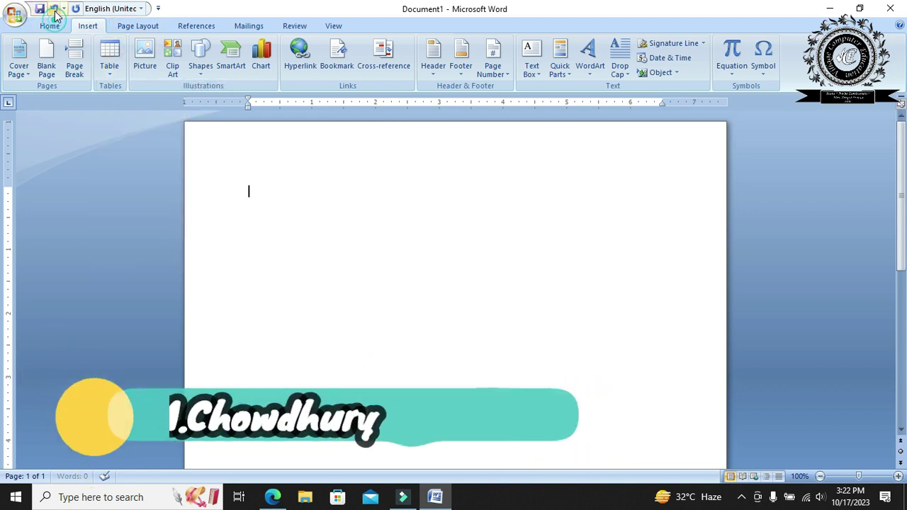
{"action": "left_click", "coordinate": [54, 10]}
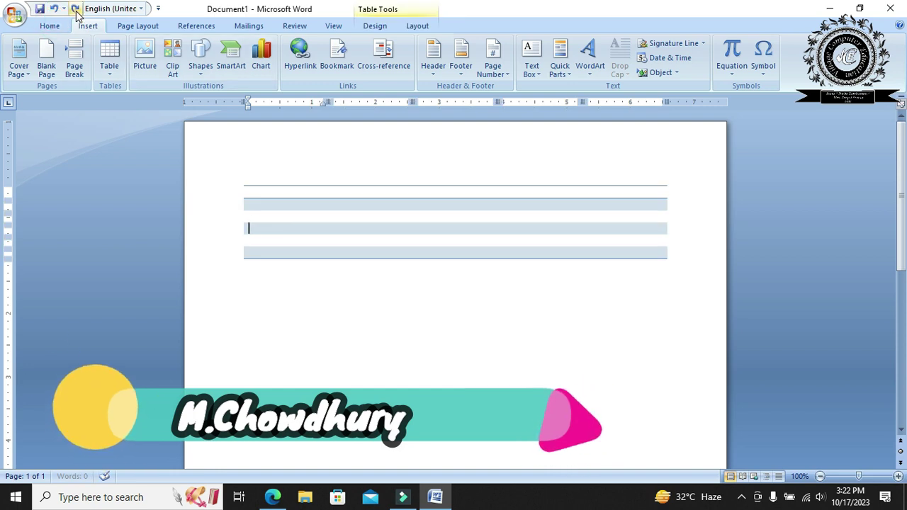
{"action": "left_click", "coordinate": [75, 9]}
{"action": "left_click", "coordinate": [107, 73]}
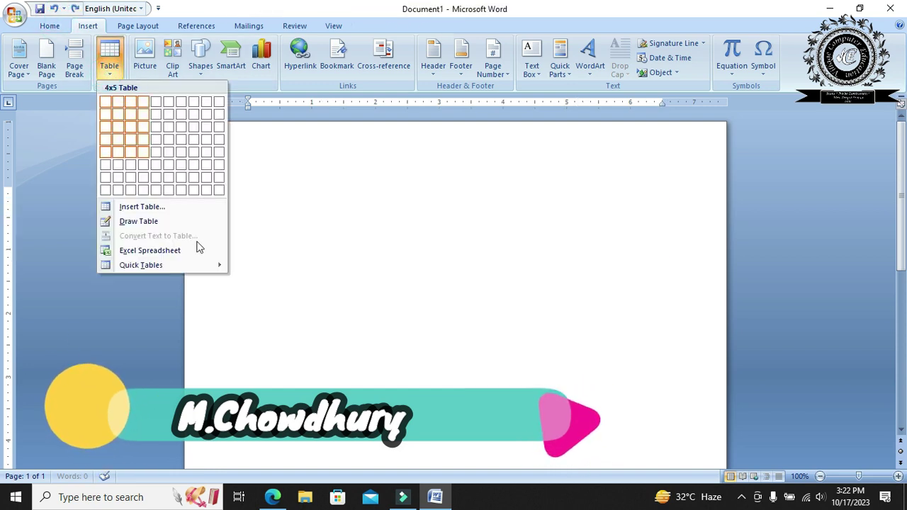
{"action": "left_click", "coordinate": [169, 207]}
Step: Insert a 5-column, 2-row table; shade the first cell yellow and row 2, column 2 light green
{"action": "left_click", "coordinate": [376, 325]}
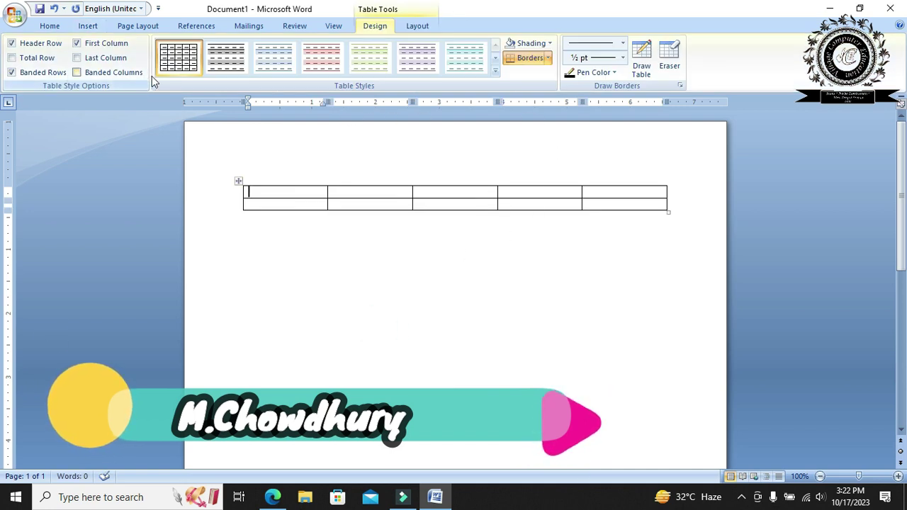
{"action": "left_click", "coordinate": [550, 44]}
{"action": "left_click", "coordinate": [540, 143]}
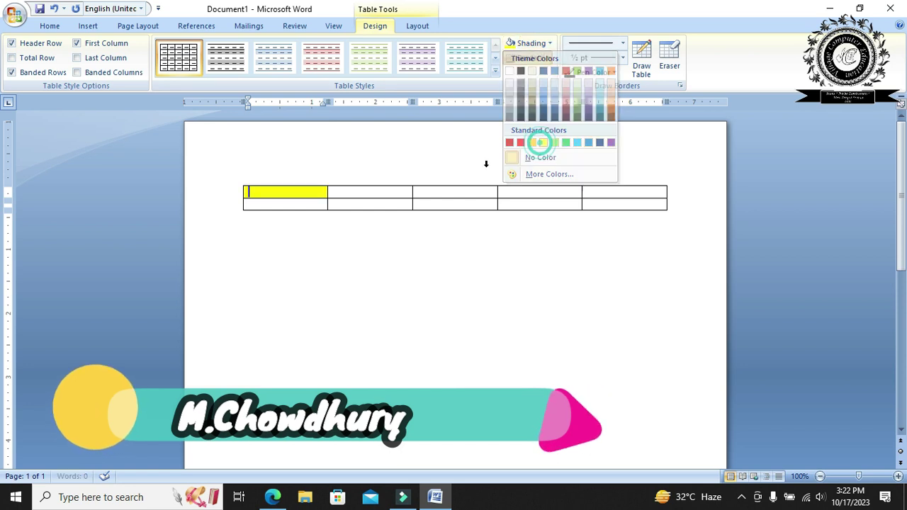
{"action": "left_click", "coordinate": [404, 204]}
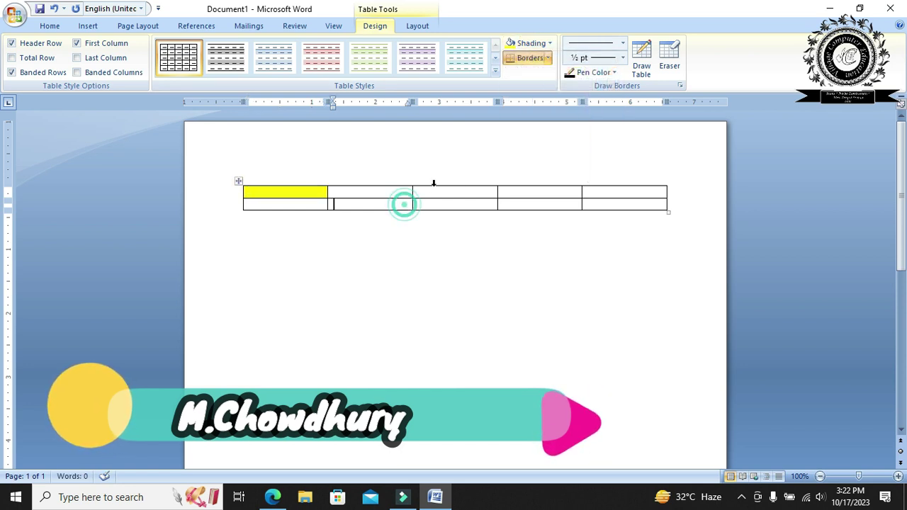
{"action": "left_click", "coordinate": [550, 43]}
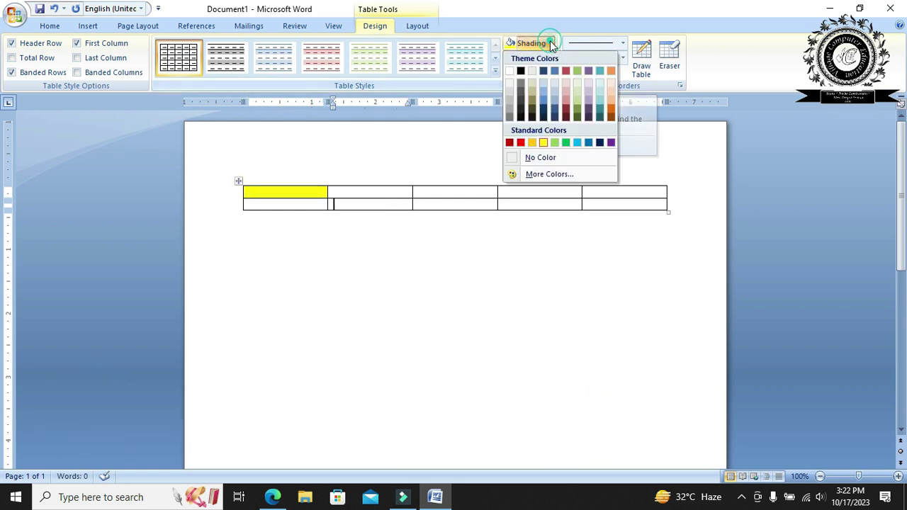
{"action": "left_click", "coordinate": [556, 143]}
Step: Draw two thick 4½ pt vertical borders splitting column 4 and the last column
{"action": "left_click", "coordinate": [623, 57]}
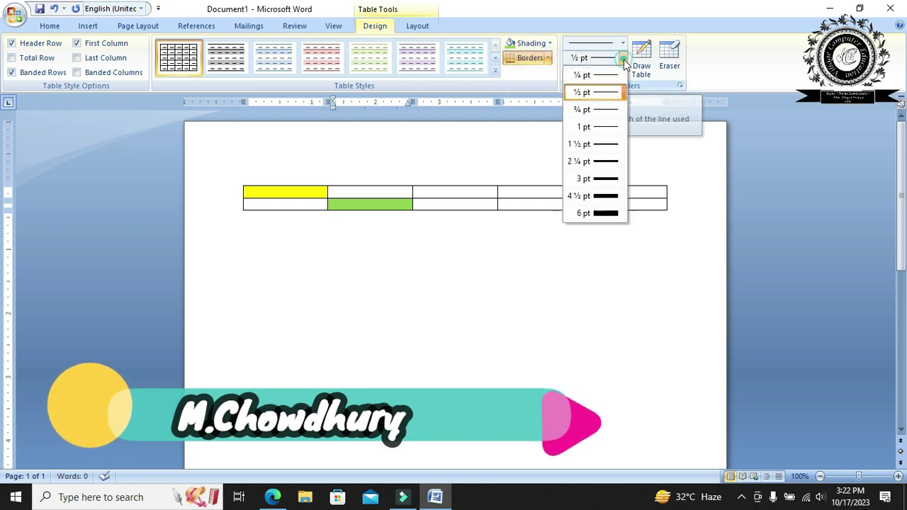
{"action": "left_click", "coordinate": [594, 195]}
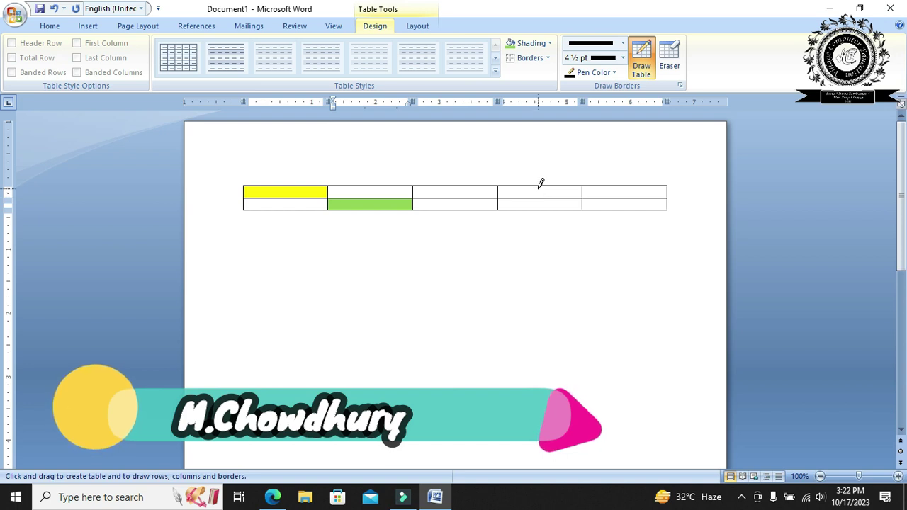
{"action": "left_click_drag", "start_coordinate": [537, 187], "coordinate": [539, 210]}
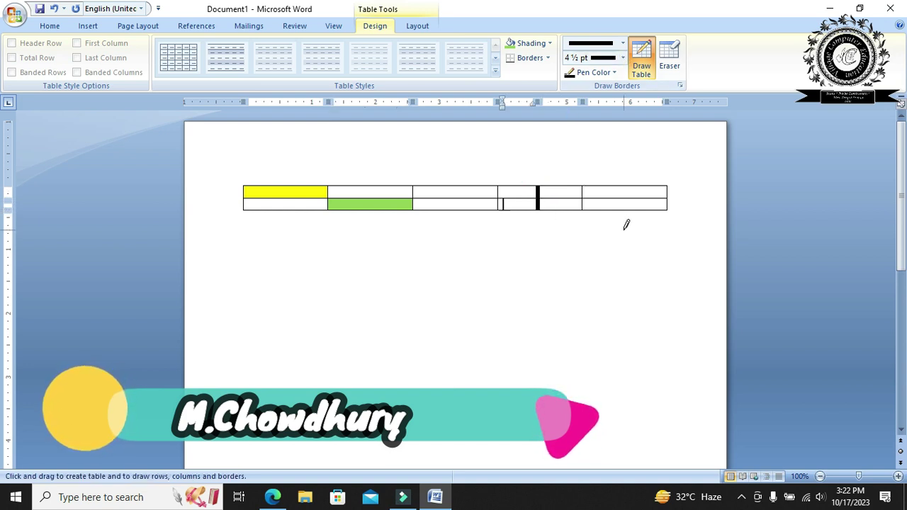
{"action": "left_click_drag", "start_coordinate": [624, 186], "coordinate": [624, 210]}
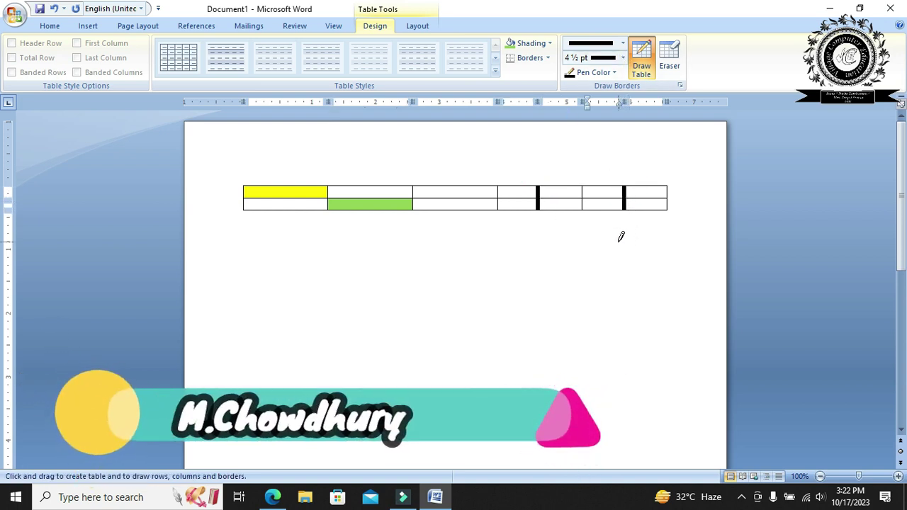
Step: Undo both thick borders and the cell shadings, leaving a plain 5-column table
{"action": "left_click", "coordinate": [54, 9]}
{"action": "left_click", "coordinate": [54, 9]}
{"action": "left_click", "coordinate": [54, 9]}
{"action": "left_click", "coordinate": [54, 9]}
{"action": "left_click", "coordinate": [54, 9]}
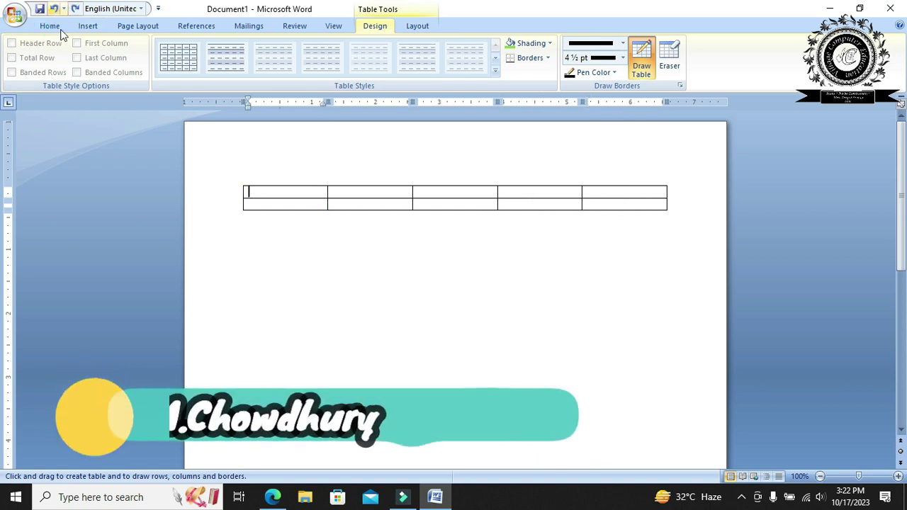
Step: Undo the plain 5-column, 2-row table so the page is blank, then open the Table grid
{"action": "left_click_drag", "start_coordinate": [357, 277], "coordinate": [249, 212]}
{"action": "left_click", "coordinate": [522, 310]}
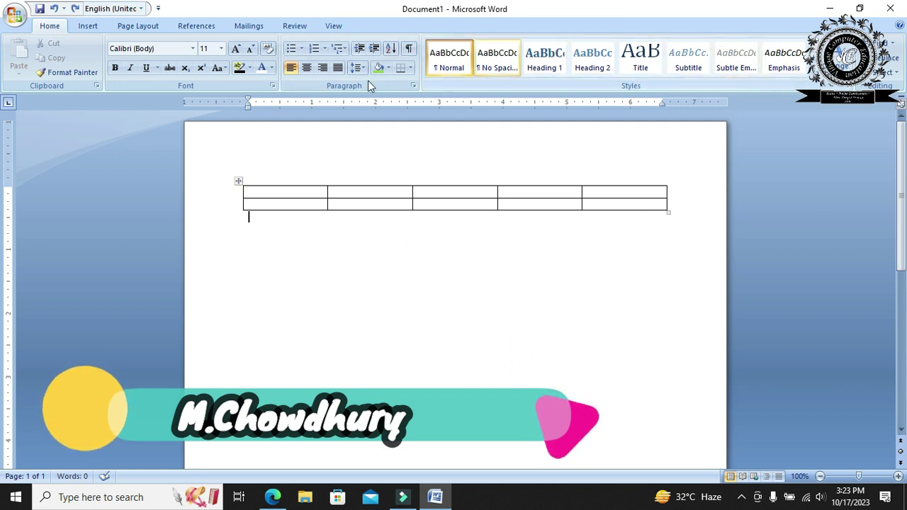
{"action": "left_click", "coordinate": [54, 10]}
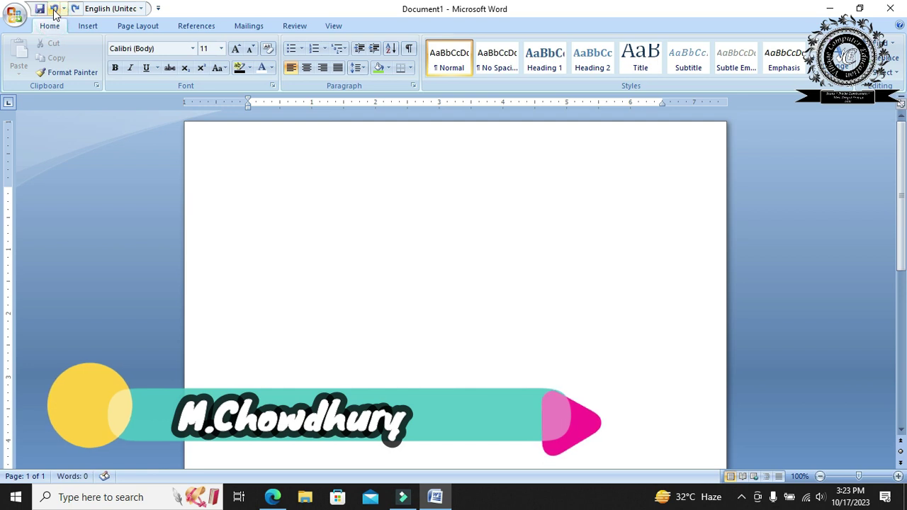
{"action": "left_click", "coordinate": [88, 26]}
{"action": "left_click", "coordinate": [108, 69]}
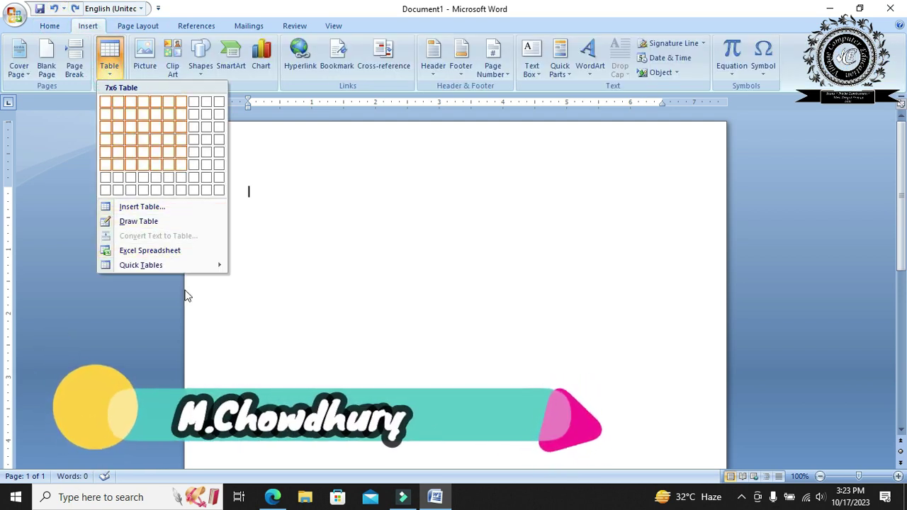
{"action": "left_click", "coordinate": [334, 227]}
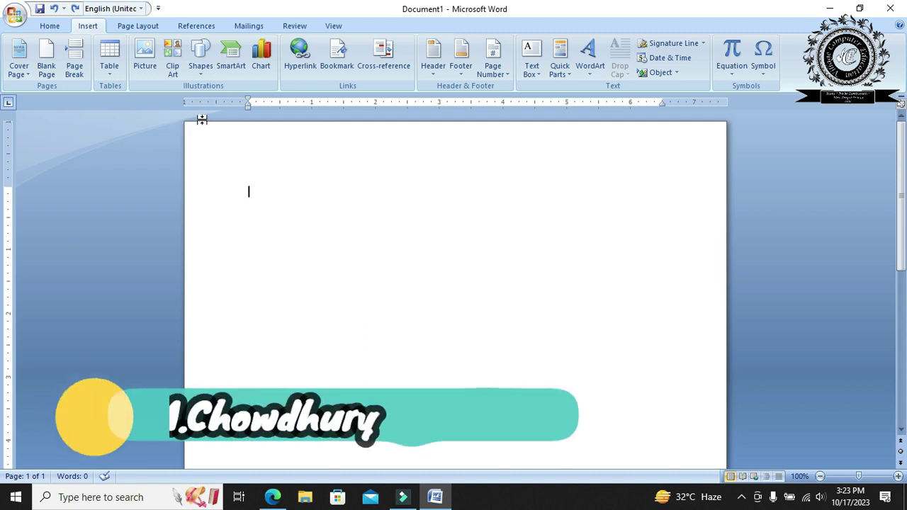
{"action": "left_click", "coordinate": [111, 78]}
{"action": "left_click", "coordinate": [364, 187]}
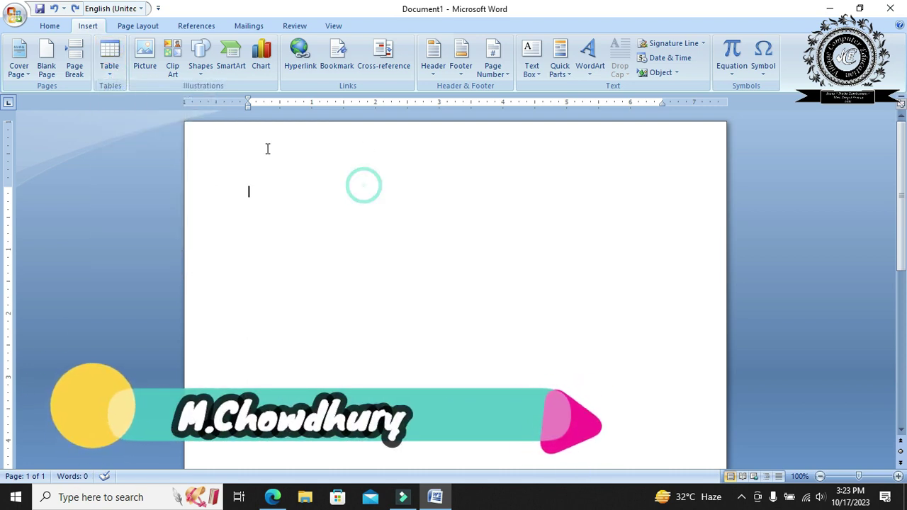
{"action": "left_click", "coordinate": [50, 26]}
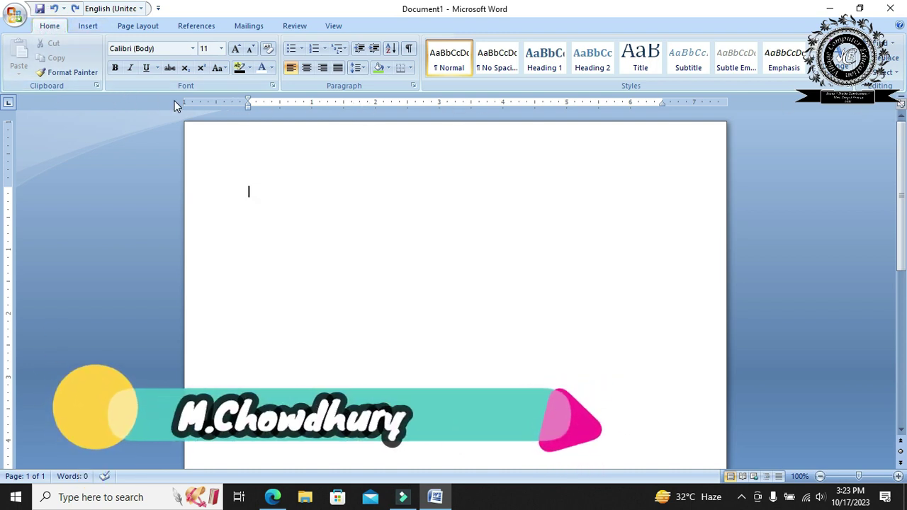
{"action": "left_click", "coordinate": [88, 27]}
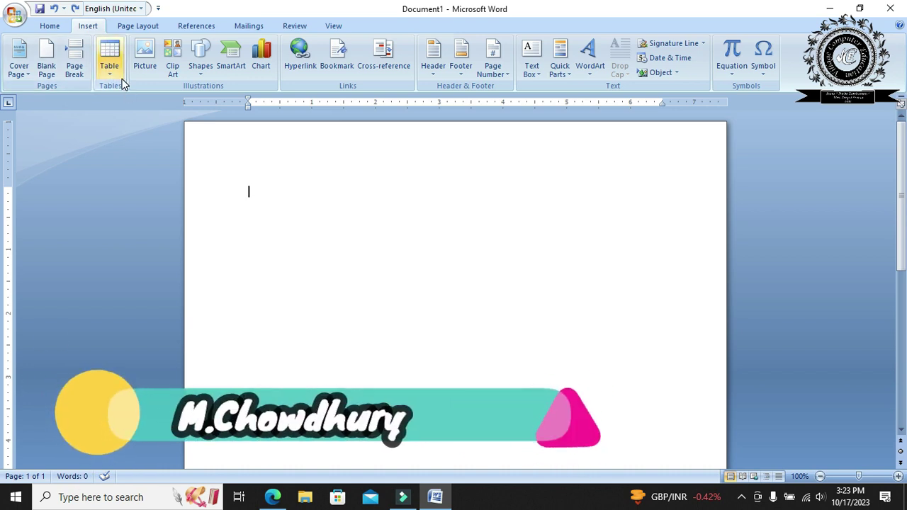
{"action": "left_click", "coordinate": [57, 29]}
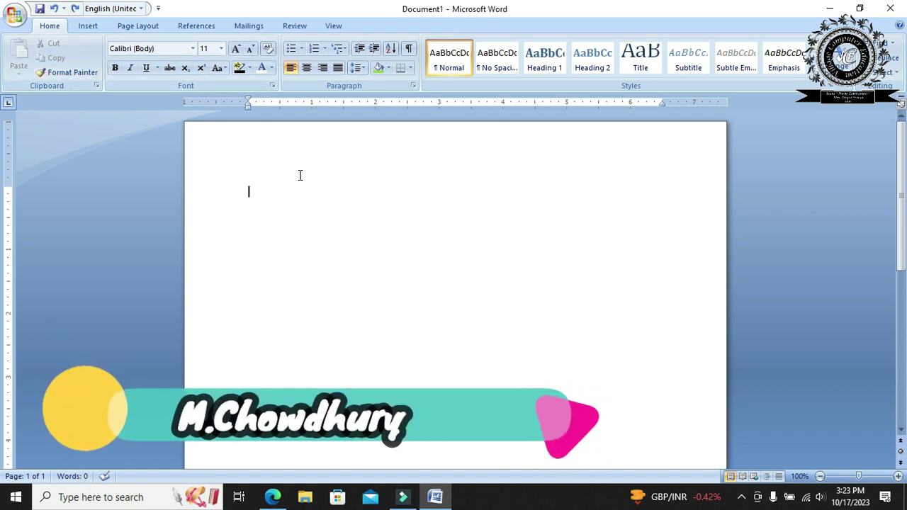
{"action": "left_click", "coordinate": [94, 27]}
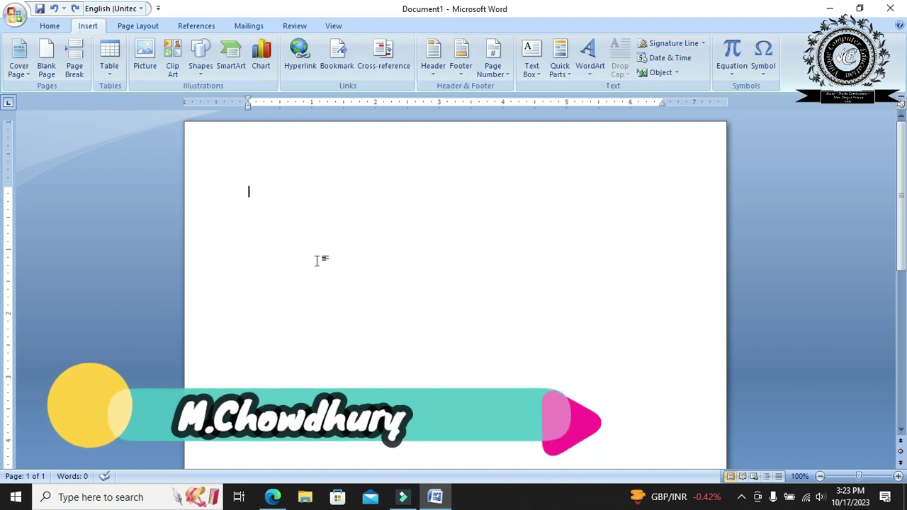